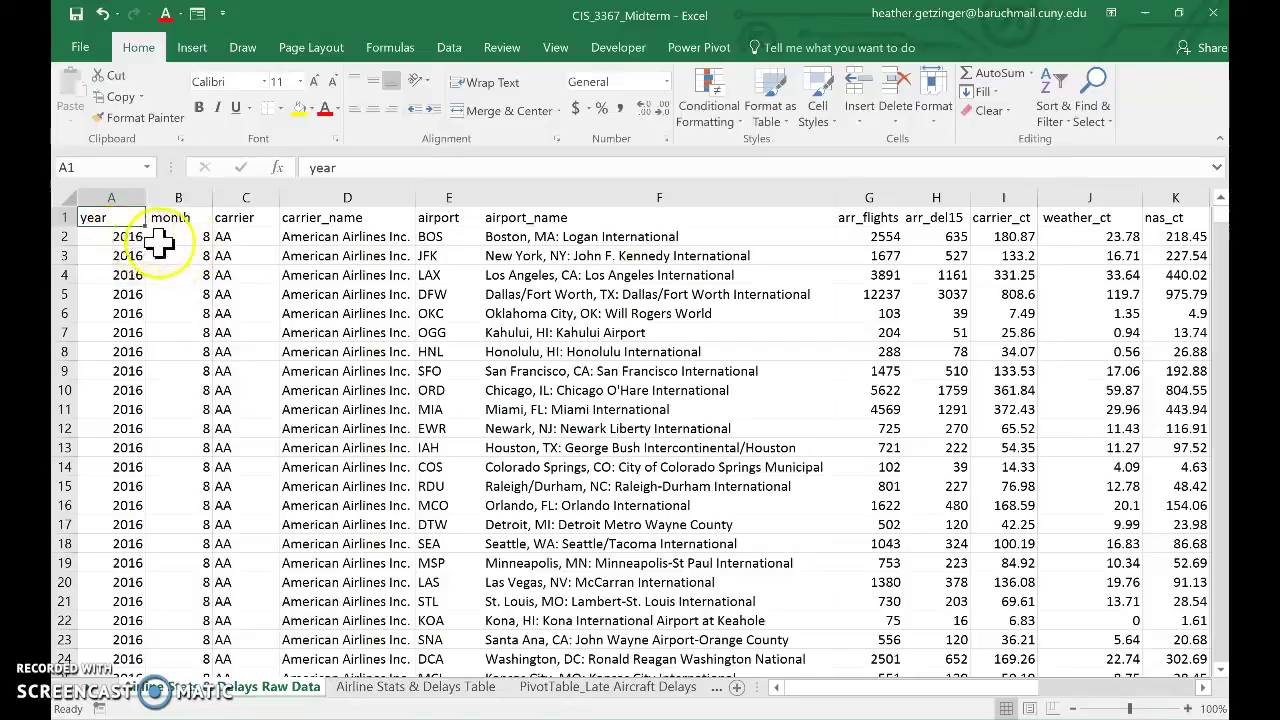
Review the raw data sheet's column headers from year across to late_aircraft_delay
{"action": "key", "text": "Right"}
{"action": "key", "text": "Right"}
{"action": "key", "text": "Right"}
{"action": "key", "text": "Right"}
{"action": "key", "text": "Right"}
{"action": "key", "text": "Right"}
{"action": "key", "text": "Right"}
{"action": "key", "text": "Right"}
{"action": "key", "text": "Right"}
{"action": "key", "text": "Right"}
{"action": "key", "text": "Right"}
{"action": "key", "text": "Right"}
{"action": "key", "text": "Right"}
{"action": "key", "text": "Right"}
{"action": "key", "text": "Right"}
{"action": "key", "text": "Right"}
{"action": "key", "text": "Right"}
{"action": "key", "text": "Right"}
{"action": "key", "text": "Right"}
{"action": "key", "text": "Right"}
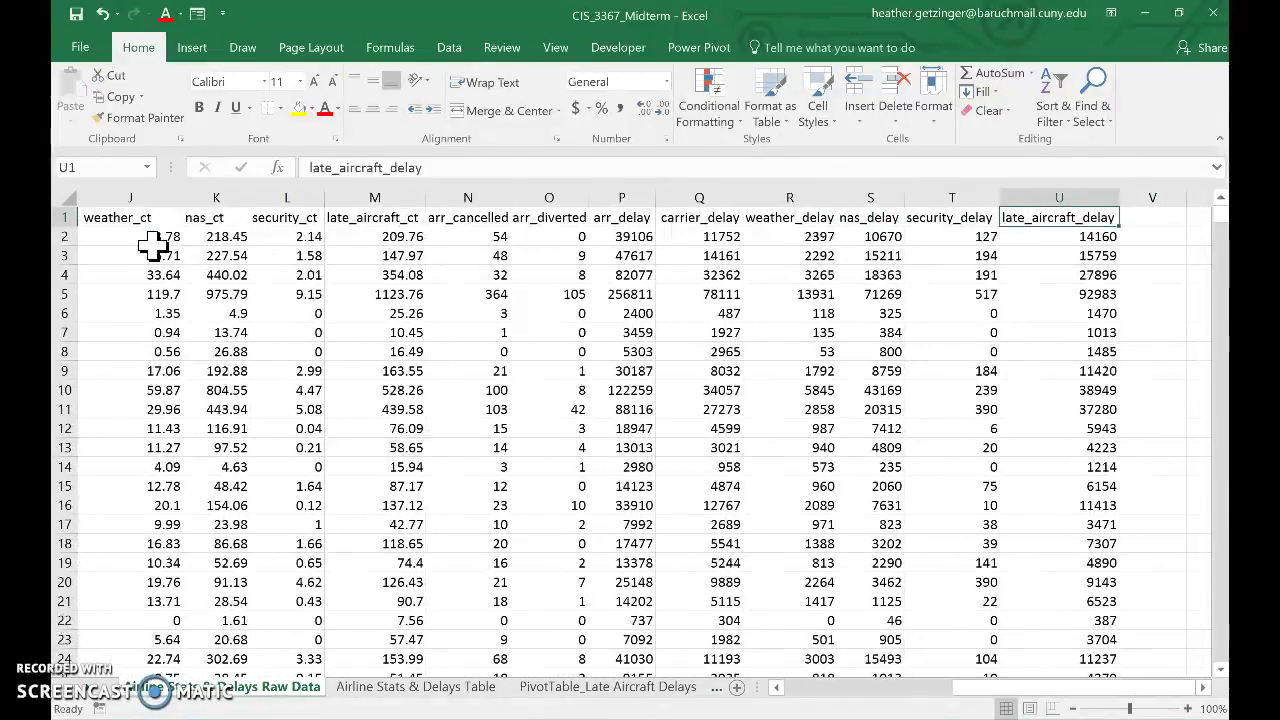
{"action": "left_click", "coordinate": [1227, 222]}
{"action": "left_click_drag", "start_coordinate": [1227, 222], "coordinate": [1160, 152]}
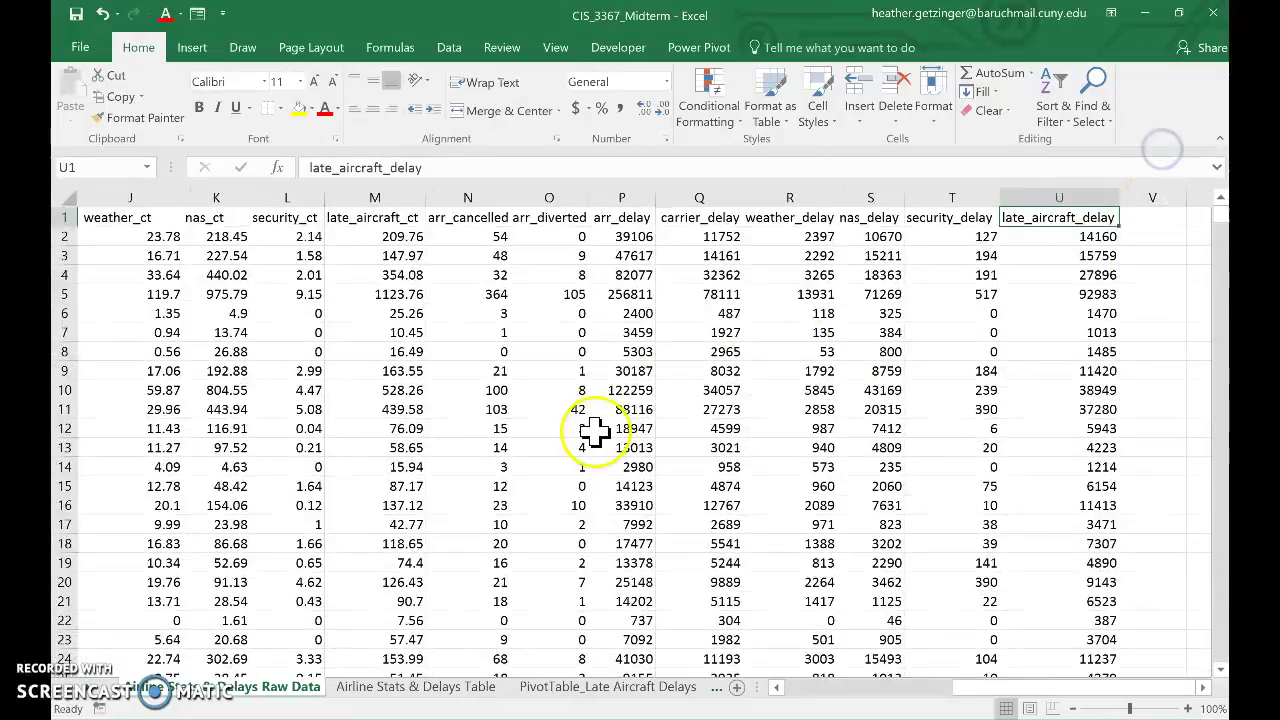
Go back across the raw data headers to the year header in cell A1
{"action": "key", "text": "Left"}
{"action": "key", "text": "Left"}
{"action": "key", "text": "Left"}
{"action": "key", "text": "Left"}
{"action": "key", "text": "Left"}
{"action": "key", "text": "Left"}
{"action": "key", "text": "Left"}
{"action": "key", "text": "Left"}
{"action": "key", "text": "Left"}
{"action": "key", "text": "Left"}
{"action": "key", "text": "Left"}
{"action": "key", "text": "Left"}
{"action": "key", "text": "Left"}
{"action": "key", "text": "Left"}
{"action": "key", "text": "Left"}
{"action": "key", "text": "Left"}
{"action": "key", "text": "Left"}
{"action": "key", "text": "Left"}
{"action": "key", "text": "Left"}
{"action": "key", "text": "Left"}
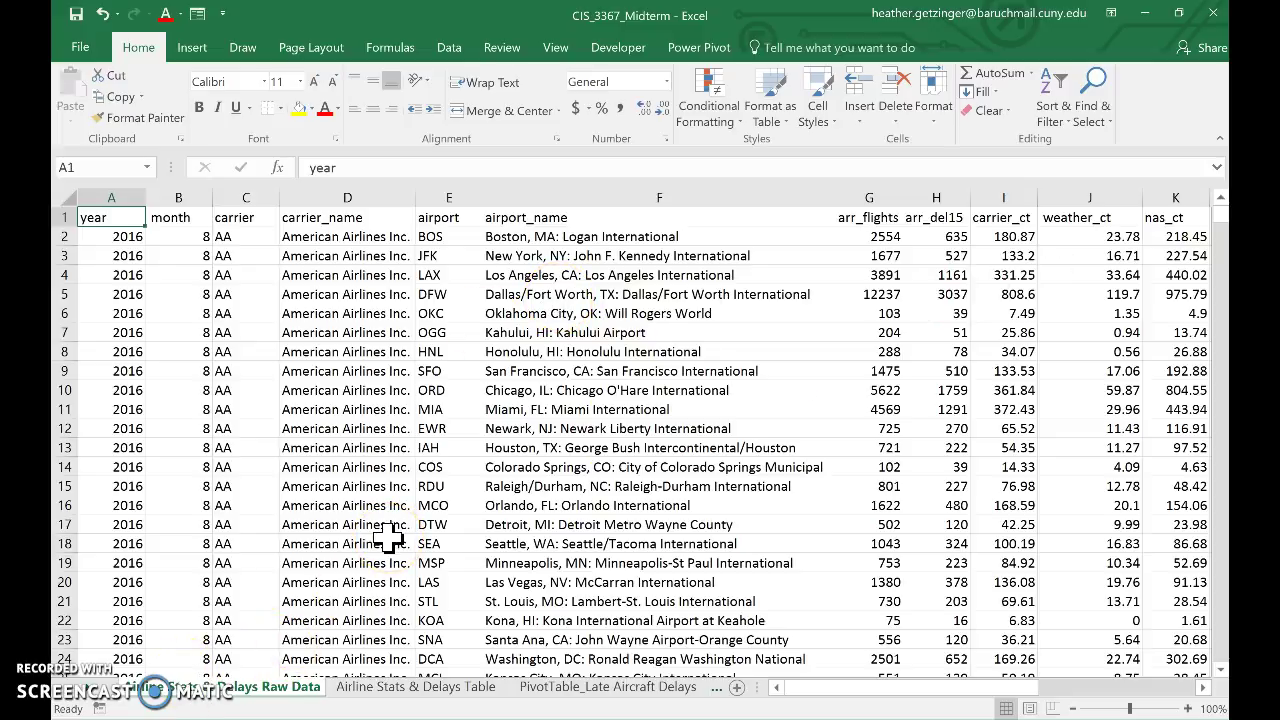
Open the Airline Stats & Delays Table sheet and review its headers from Carrier Name to Late Aircraft Delay
{"action": "left_click", "coordinate": [418, 694]}
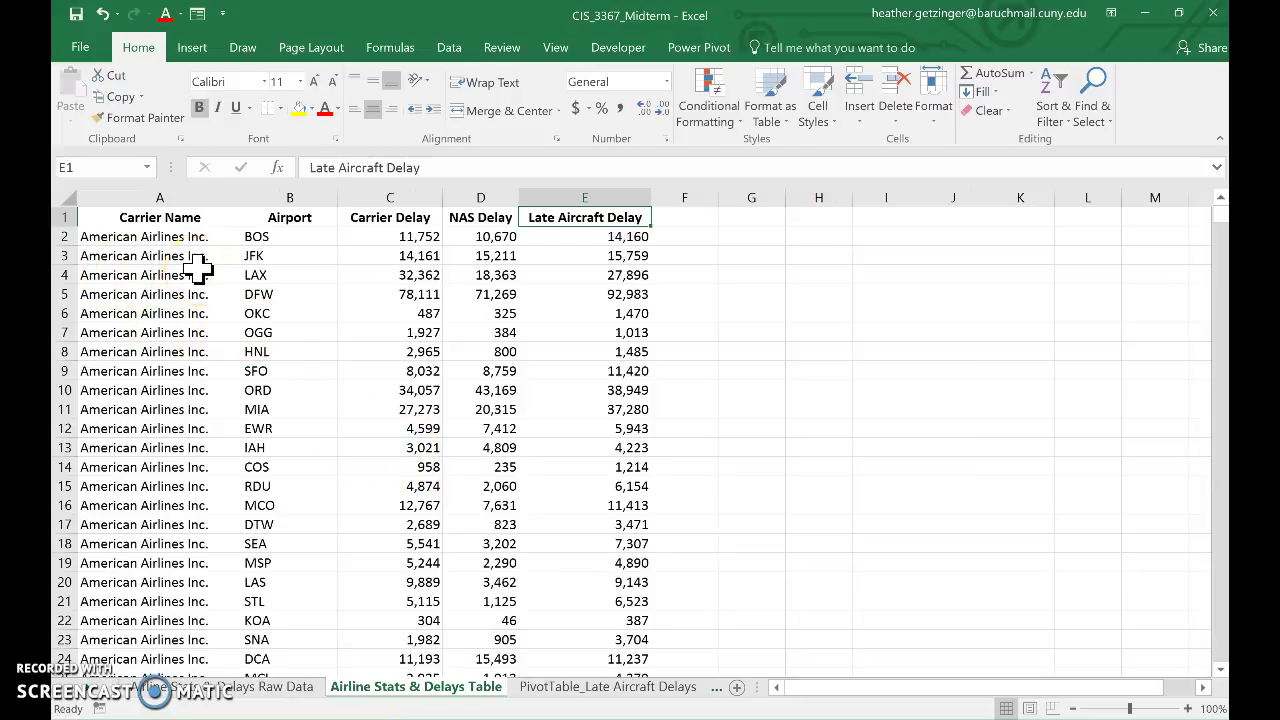
{"action": "left_click", "coordinate": [176, 216]}
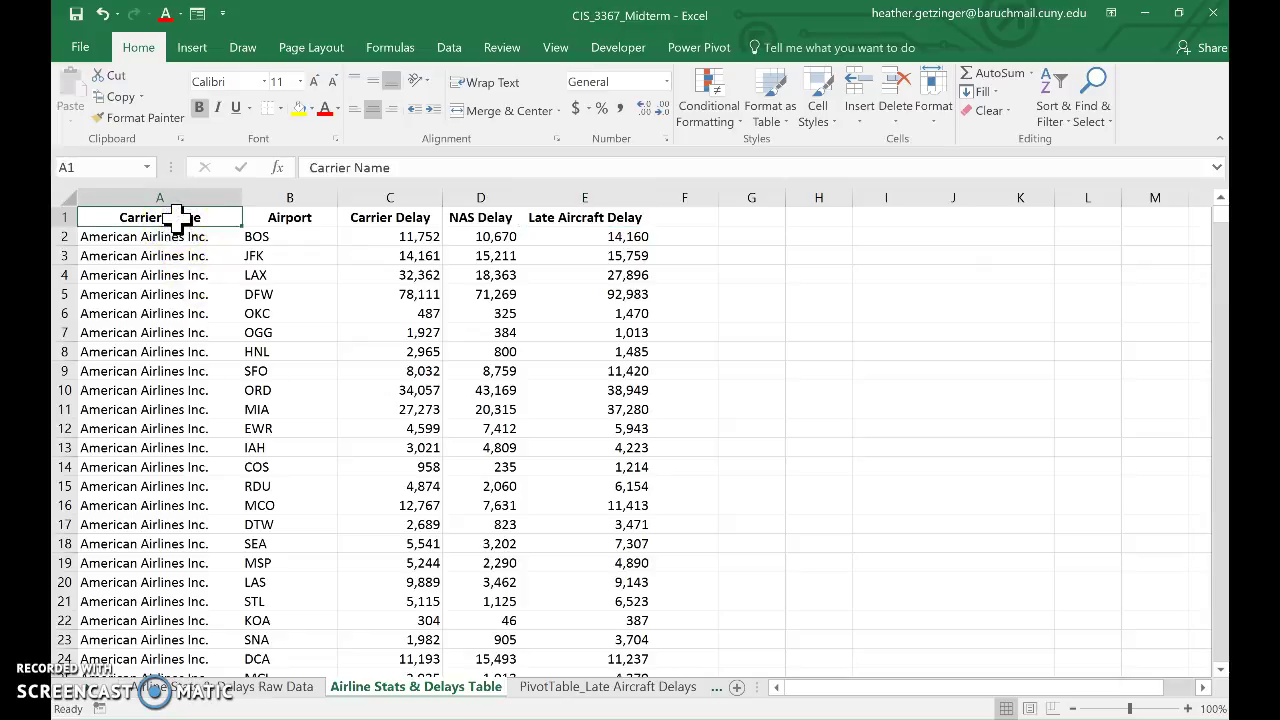
{"action": "key", "text": "Right"}
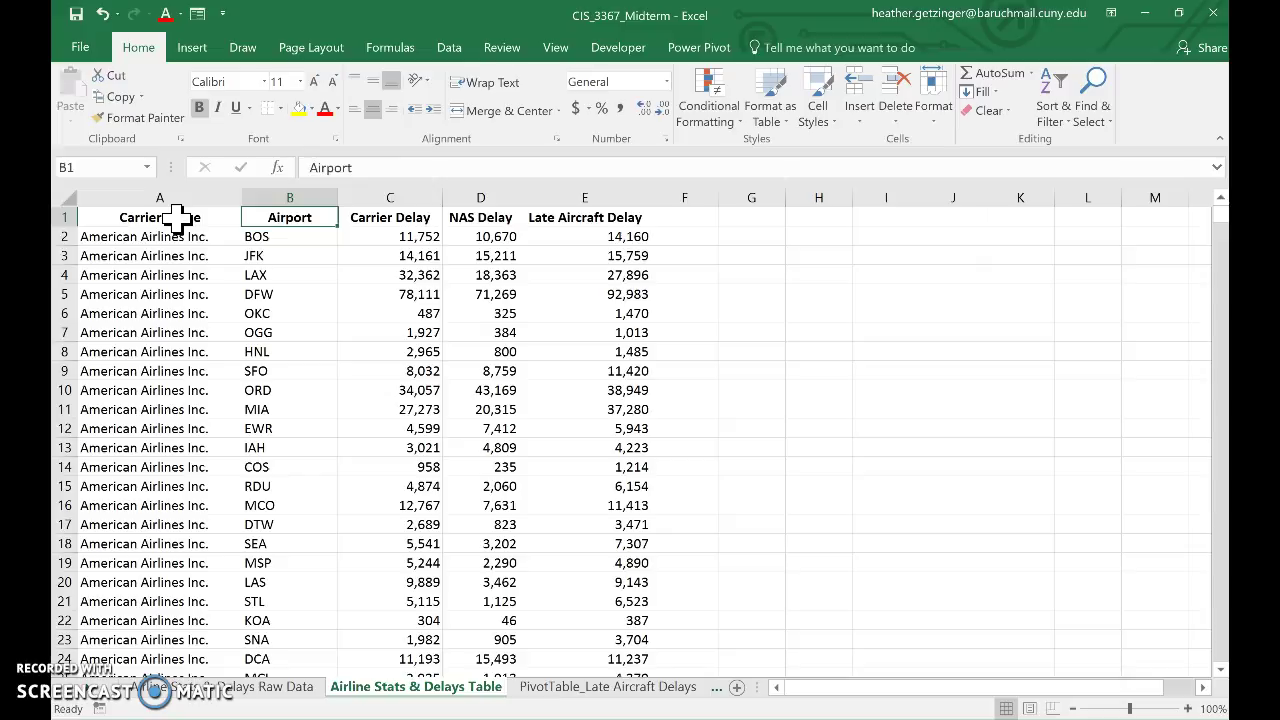
{"action": "key", "text": "Right"}
{"action": "key", "text": "Right"}
{"action": "key", "text": "Right"}
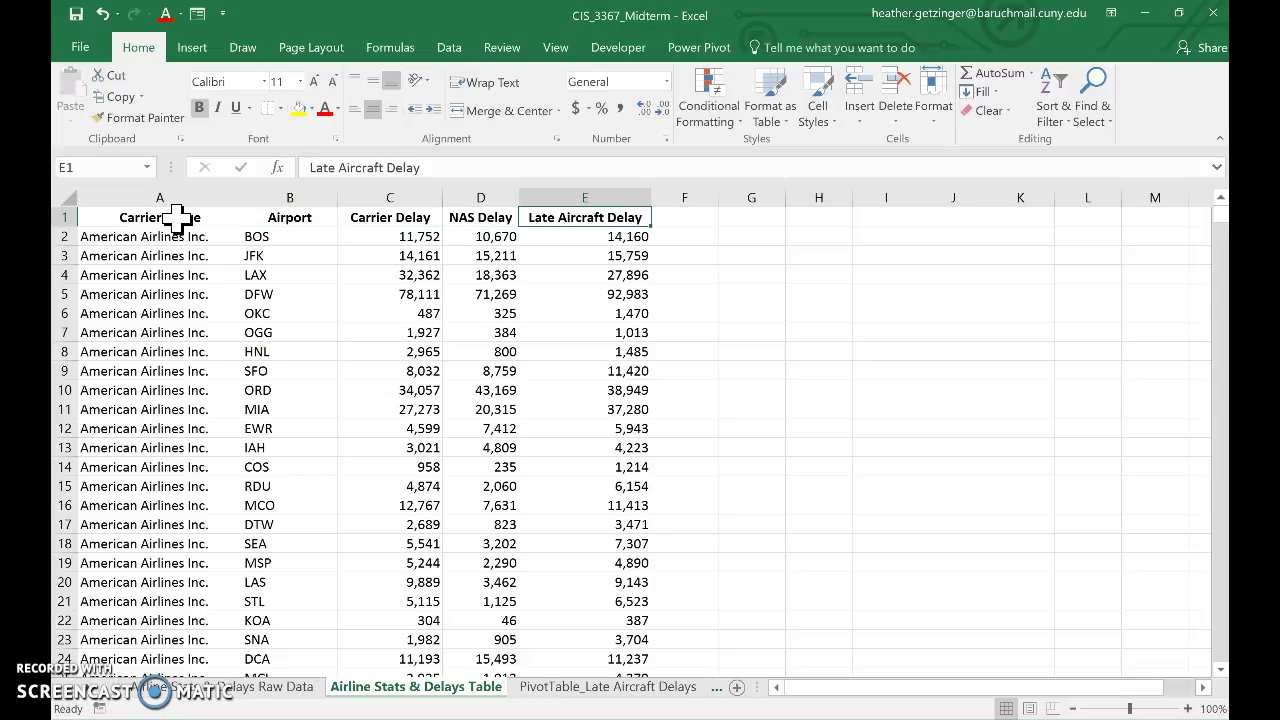
{"action": "key", "text": "Left"}
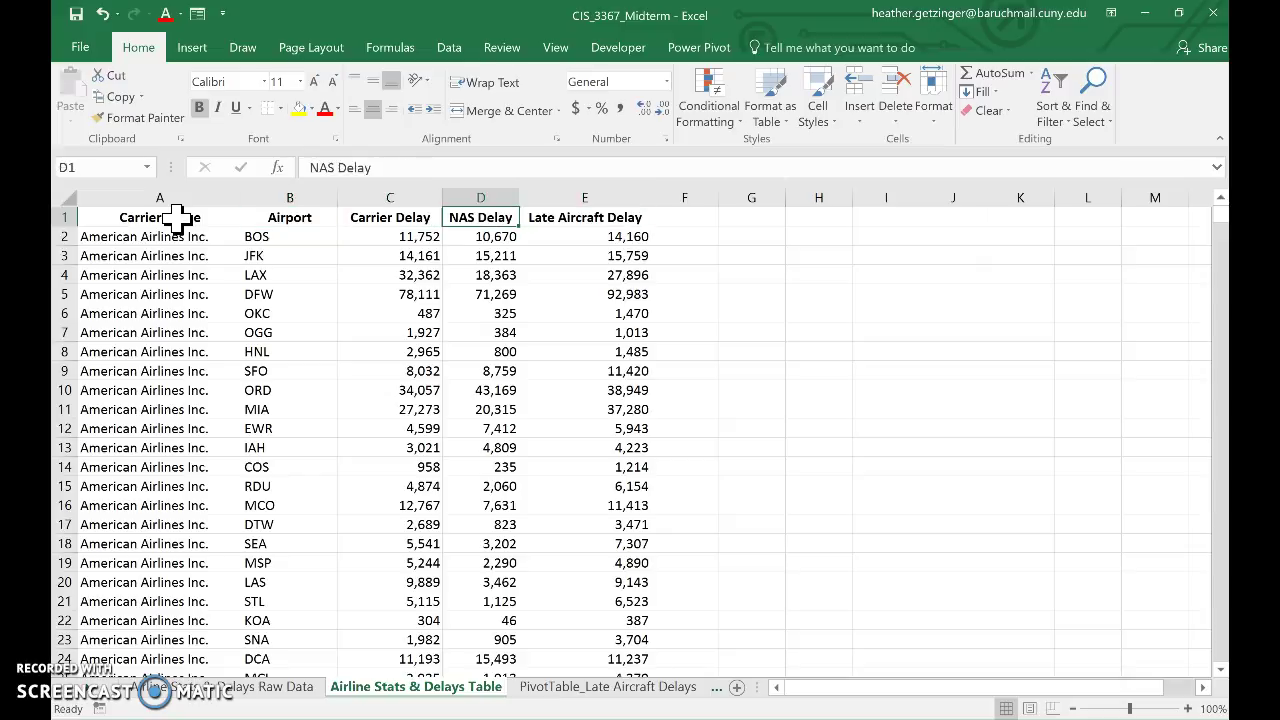
{"action": "key", "text": "Left"}
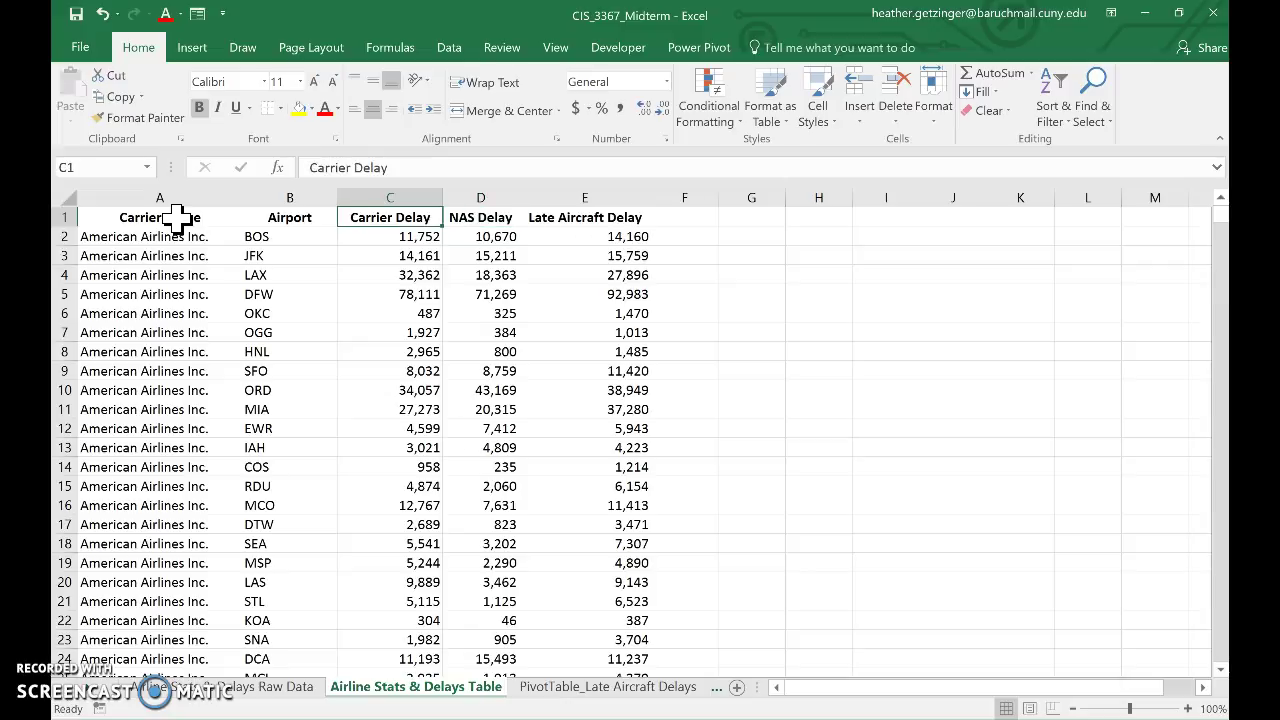
{"action": "key", "text": "Right"}
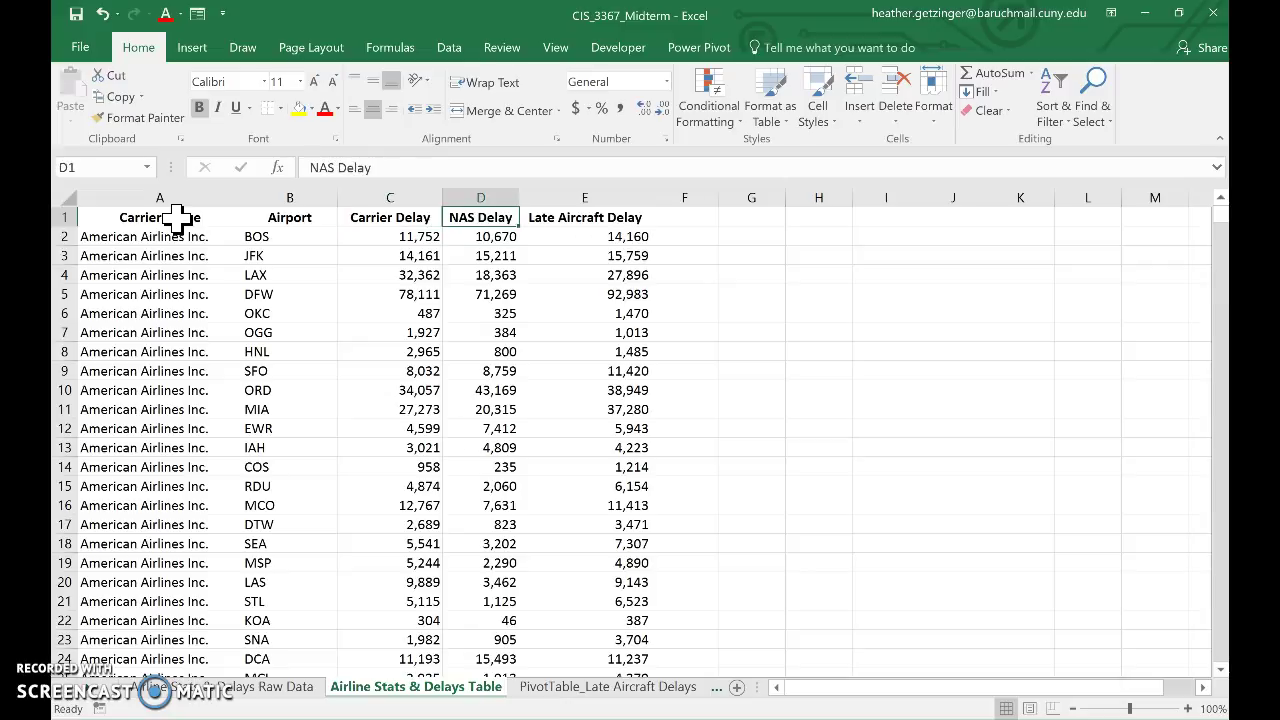
{"action": "key", "text": "Right"}
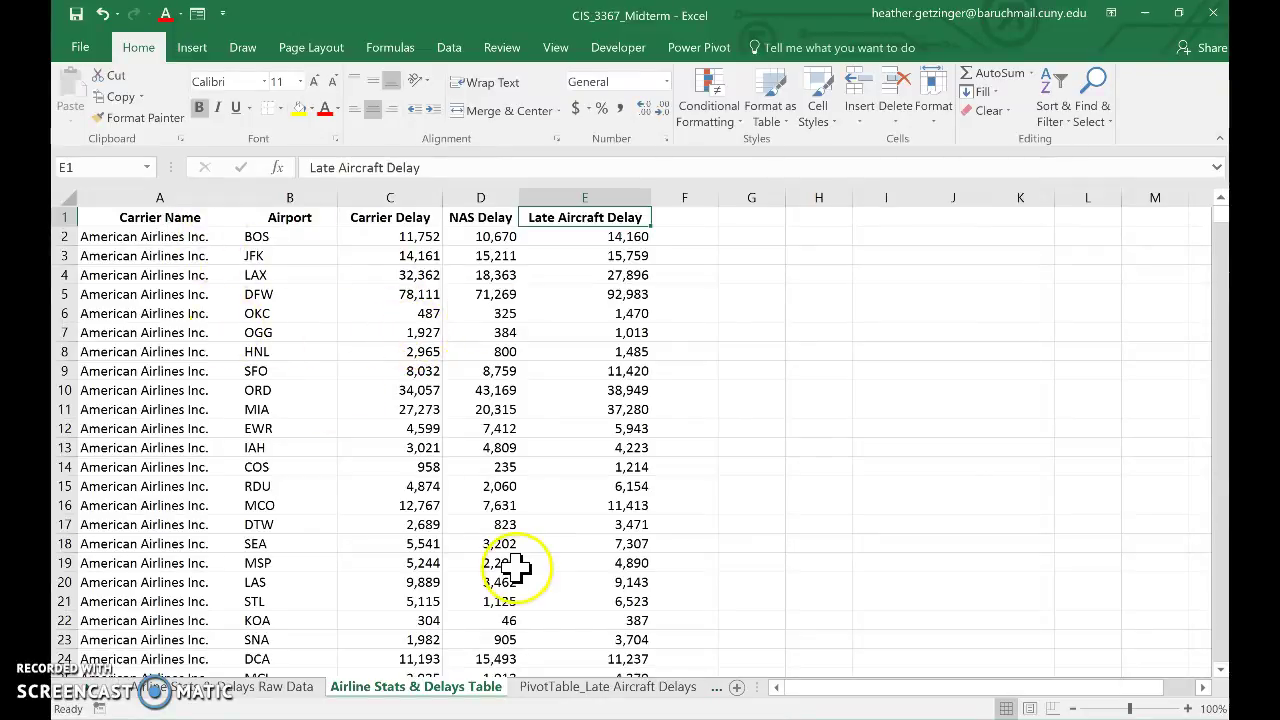
View the PivotTable_Late Aircraft Delays sheet and the PivotTable_Carrier Delays sheet
{"action": "left_click", "coordinate": [618, 690]}
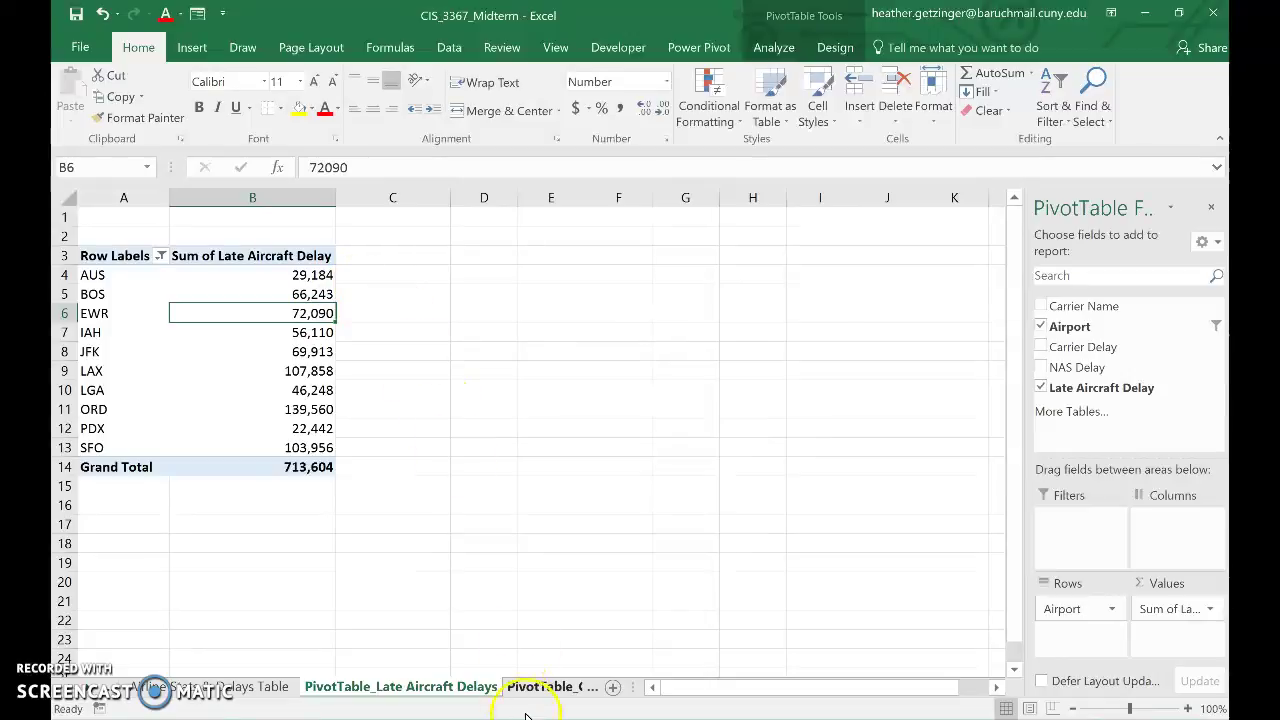
{"action": "left_click", "coordinate": [545, 687]}
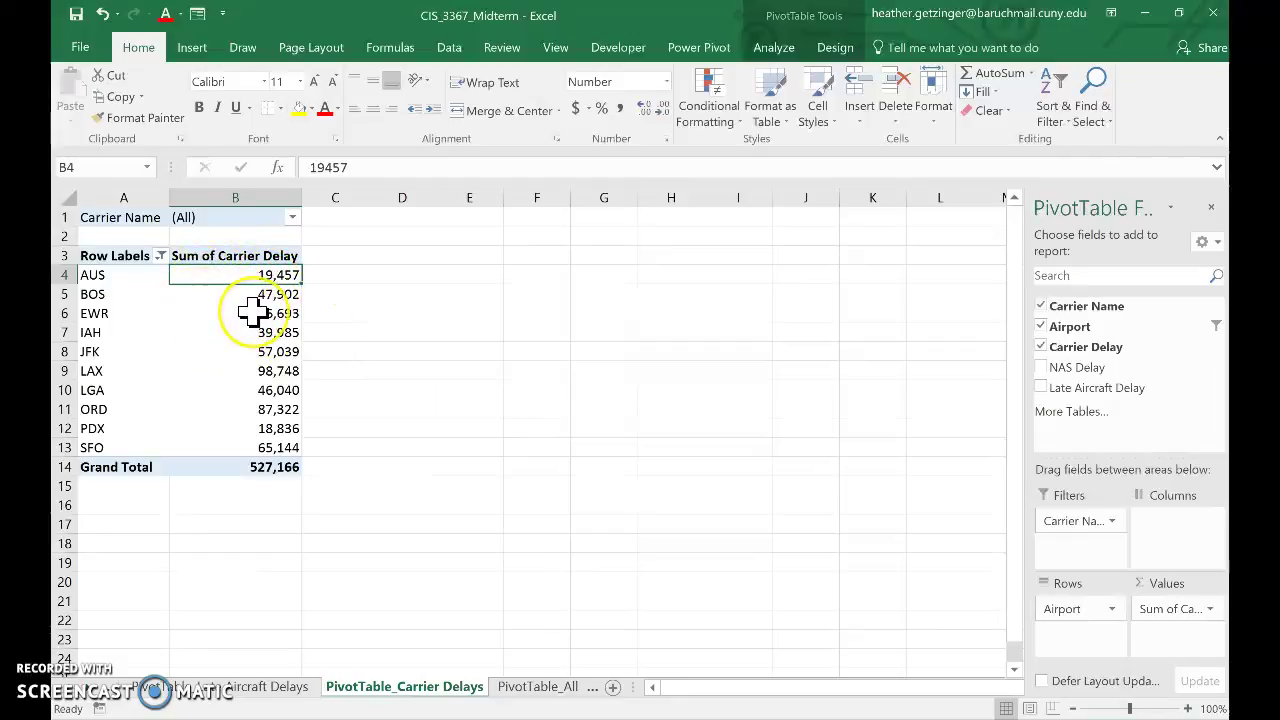
{"action": "mouse_move", "coordinate": [252, 312]}
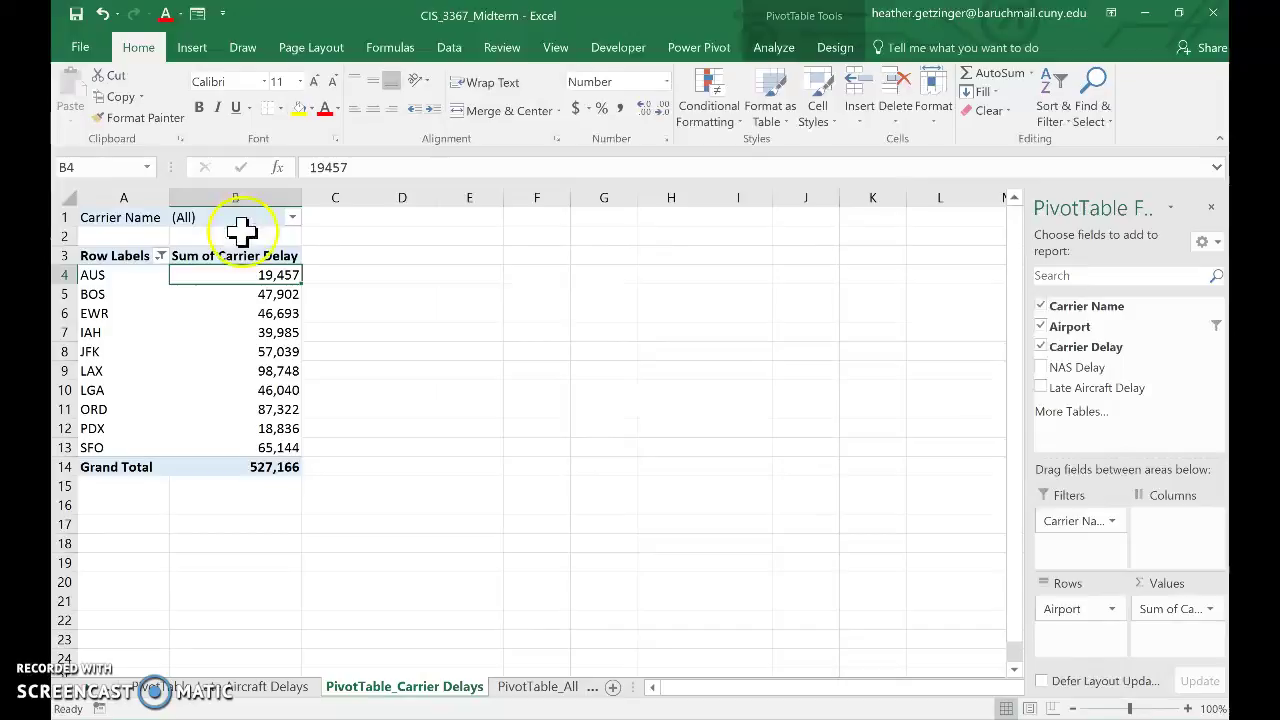
{"action": "mouse_move", "coordinate": [240, 270]}
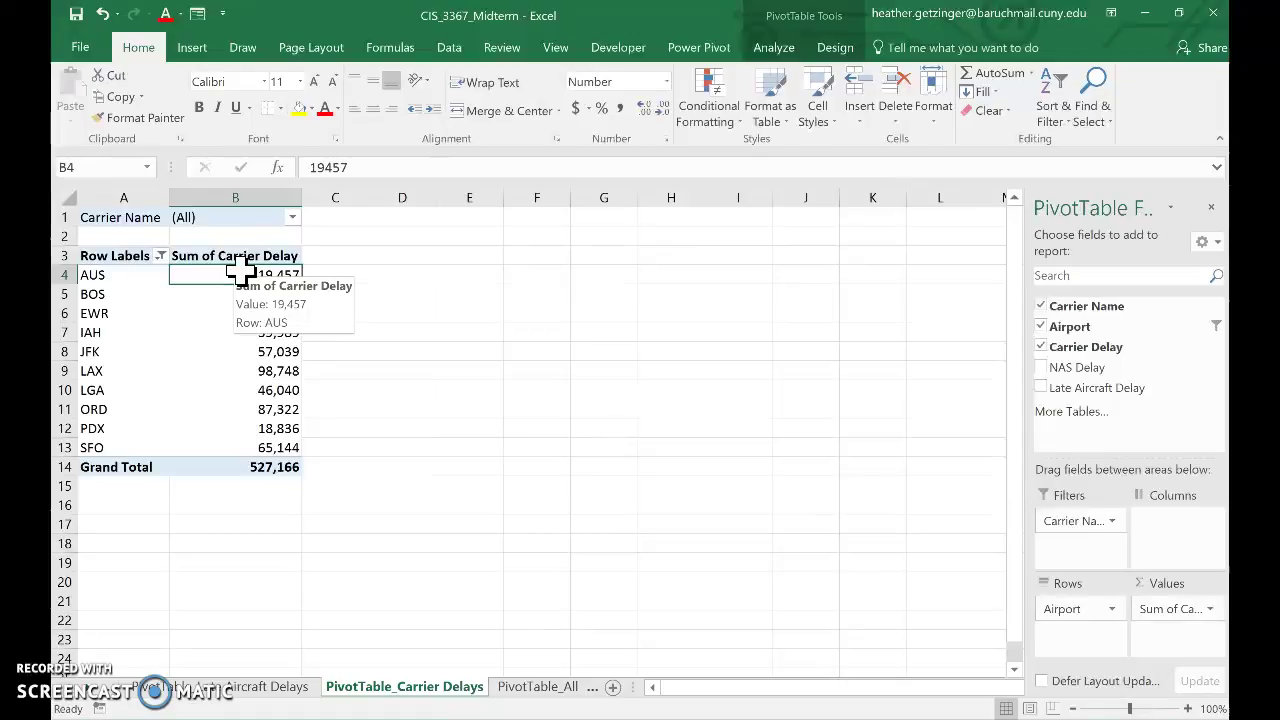
Filter the carrier delays PivotTable by the carrier Delta Air Lines Inc
{"action": "left_click", "coordinate": [292, 218]}
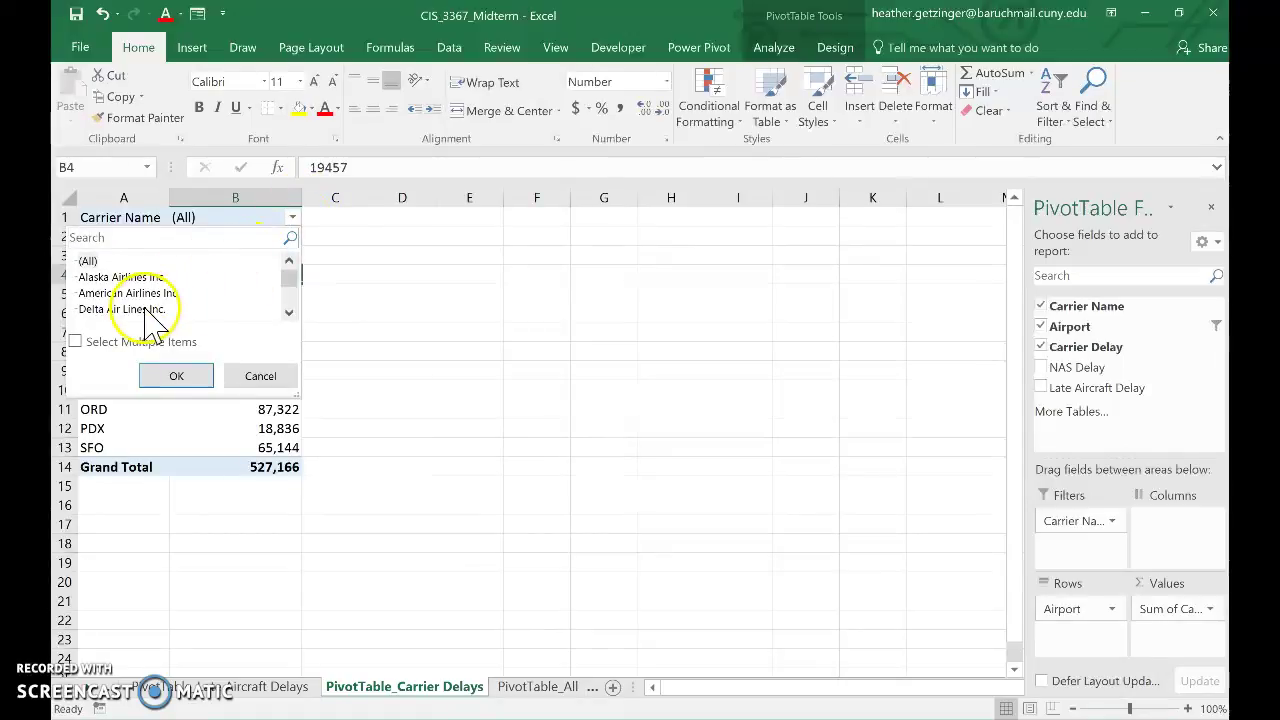
{"action": "left_click", "coordinate": [148, 311]}
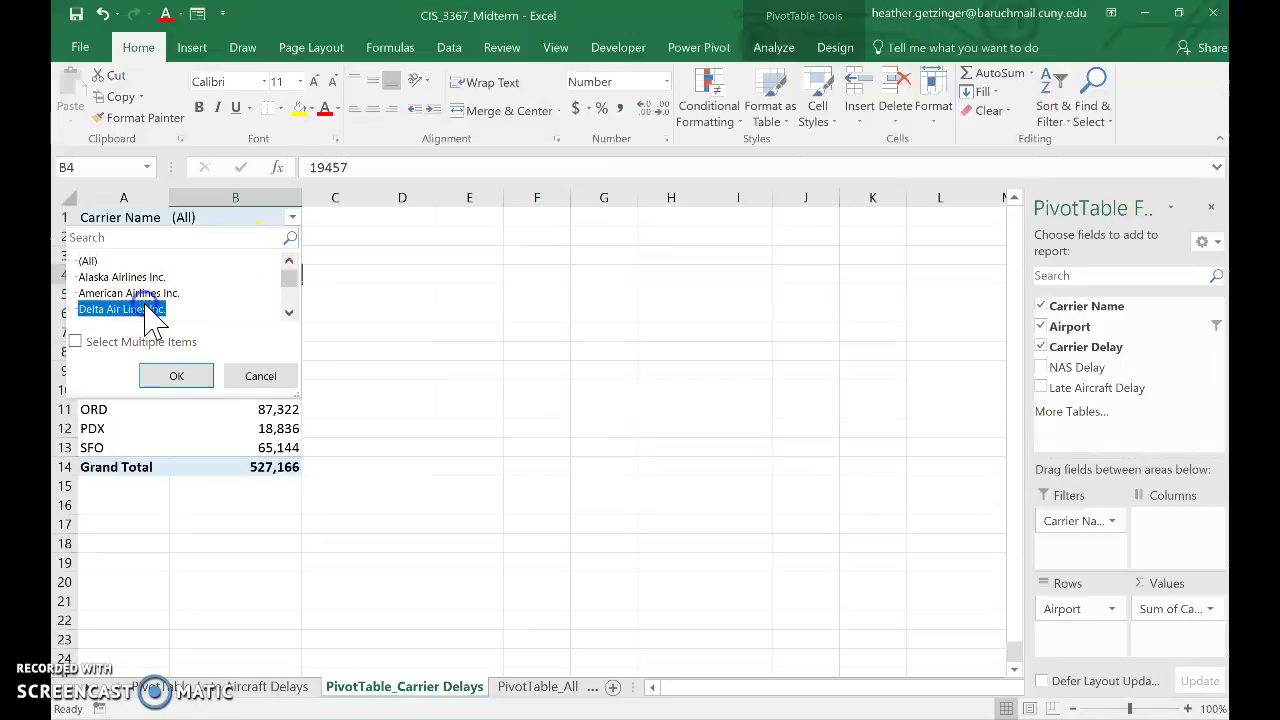
{"action": "left_click", "coordinate": [177, 377]}
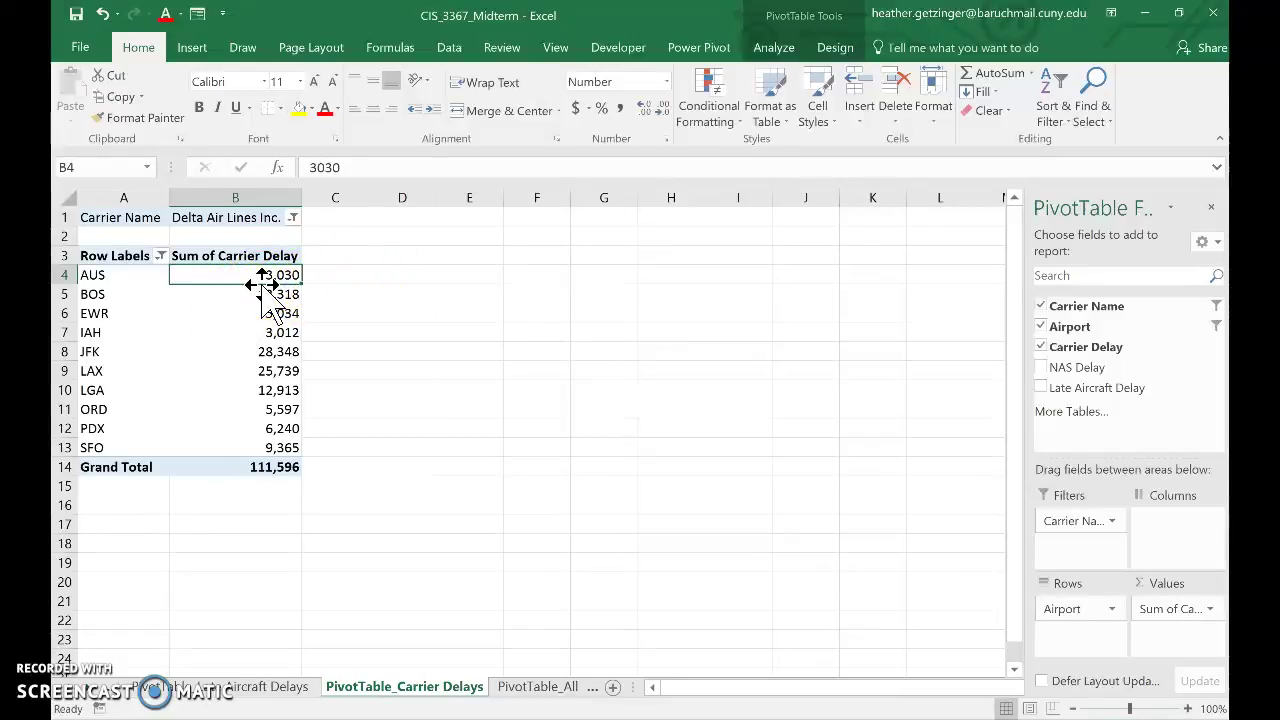
Reset the carrier delays PivotTable's Carrier Name filter to (All)
{"action": "left_click", "coordinate": [292, 218]}
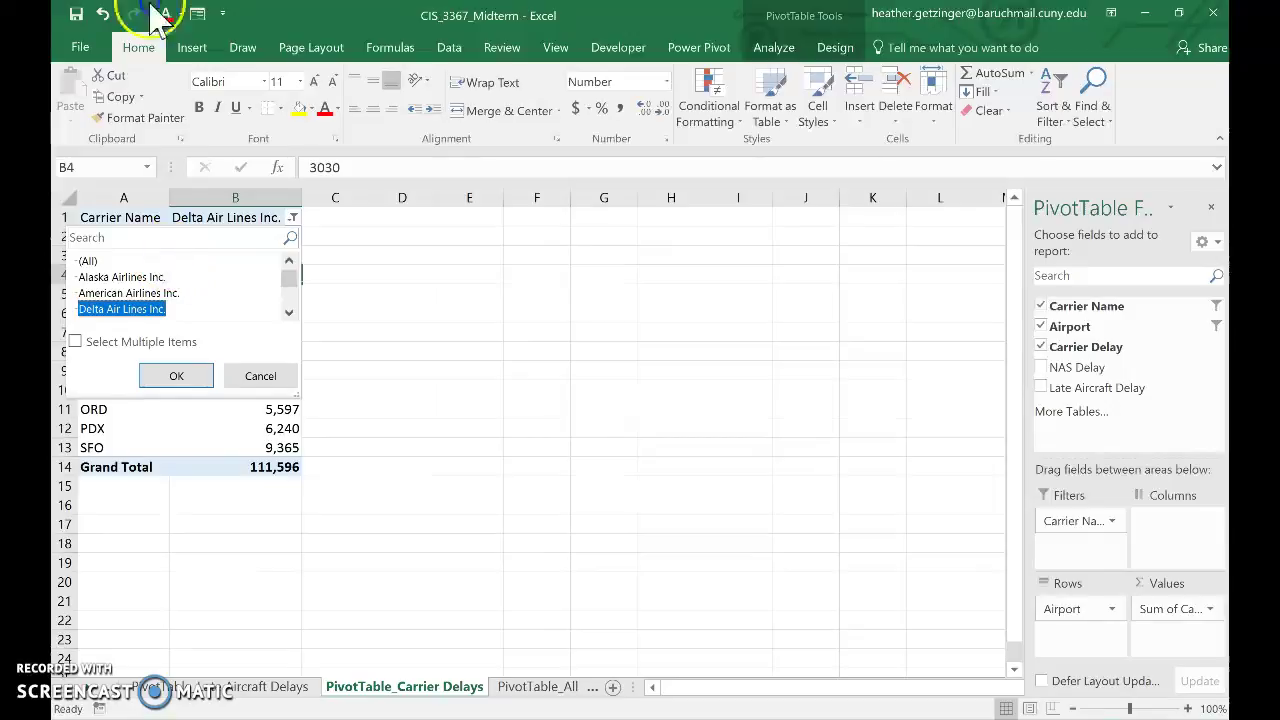
{"action": "left_click", "coordinate": [92, 261]}
{"action": "left_click", "coordinate": [174, 376]}
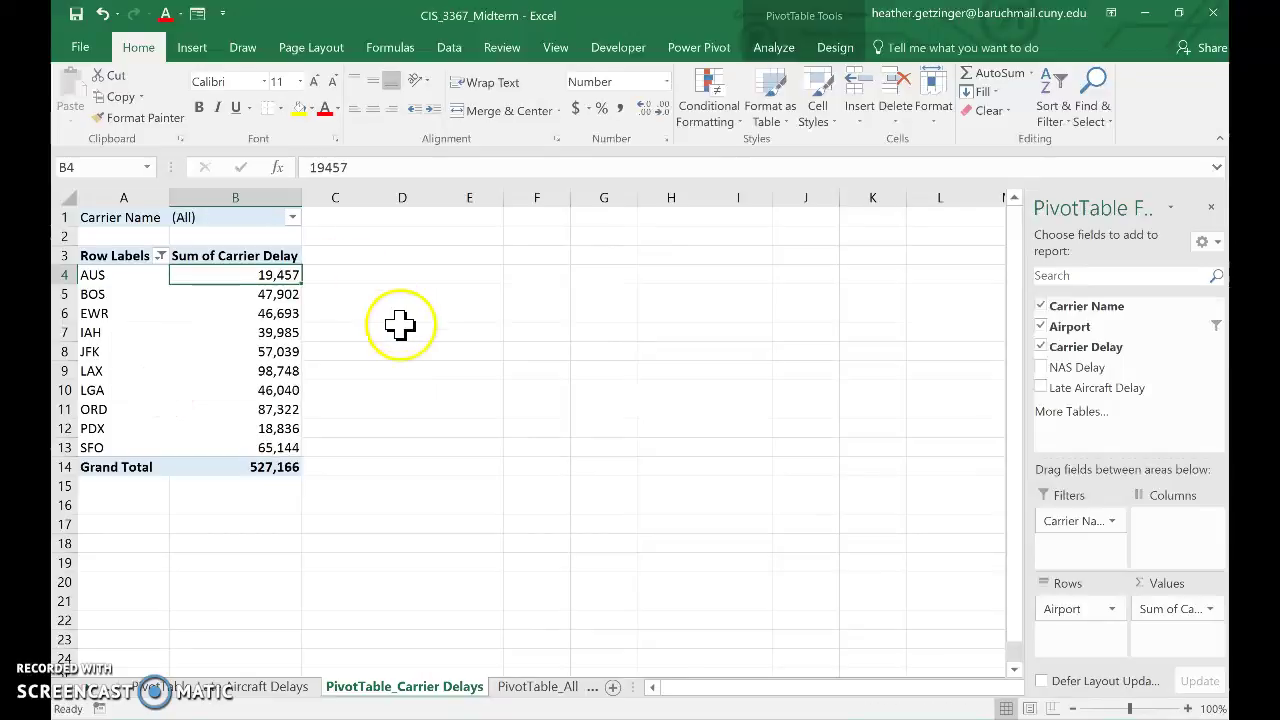
View the PivotTable_All Delays sheet, and open the Dashboard sheet
{"action": "left_click", "coordinate": [537, 688]}
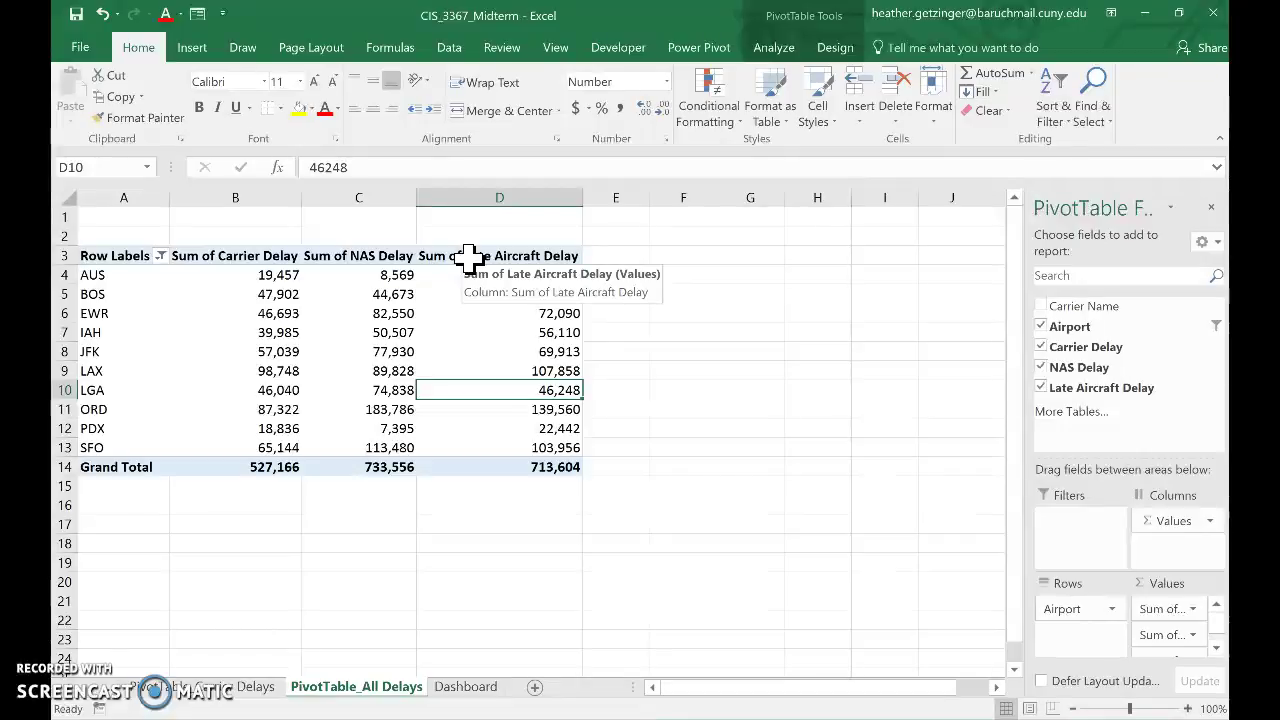
{"action": "left_click", "coordinate": [465, 690]}
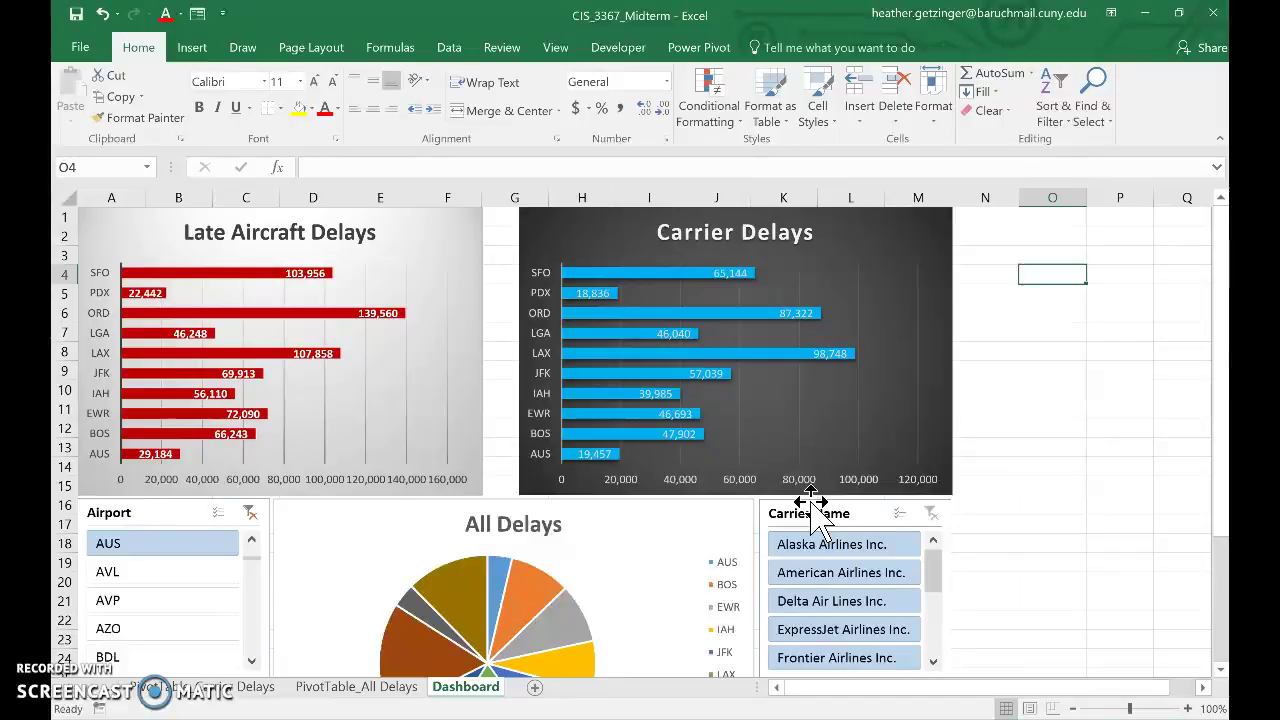
{"action": "left_click_drag", "start_coordinate": [810, 500], "coordinate": [760, 505]}
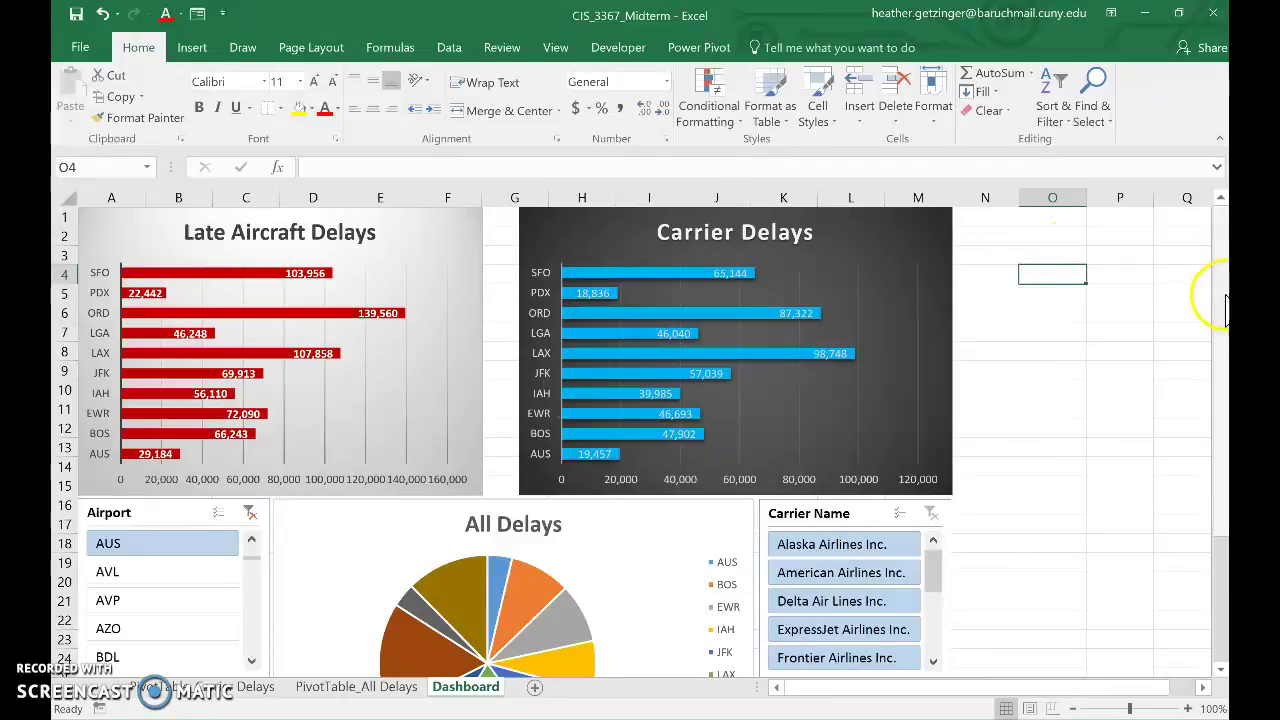
Examine the slices of the All Delays pie chart on the dashboard
{"action": "scroll", "coordinate": [1208, 386], "scroll_direction": "down", "scroll_amount": 3}
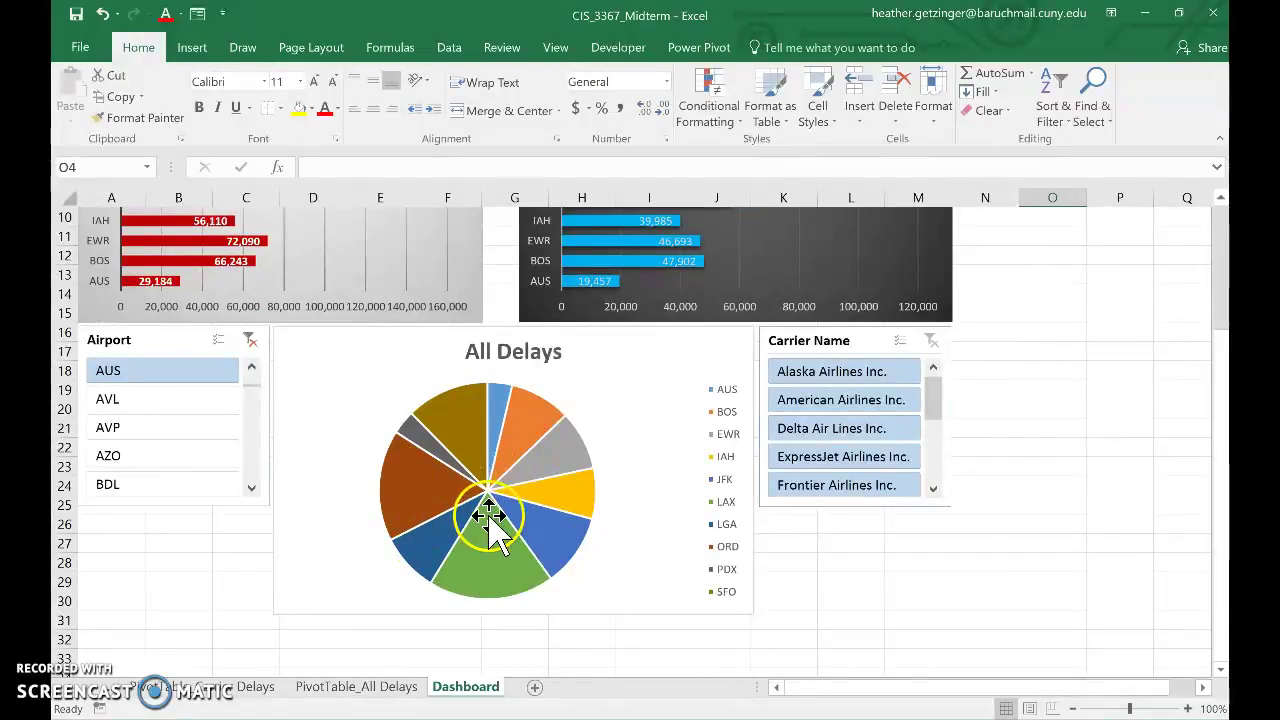
{"action": "mouse_move", "coordinate": [524, 486]}
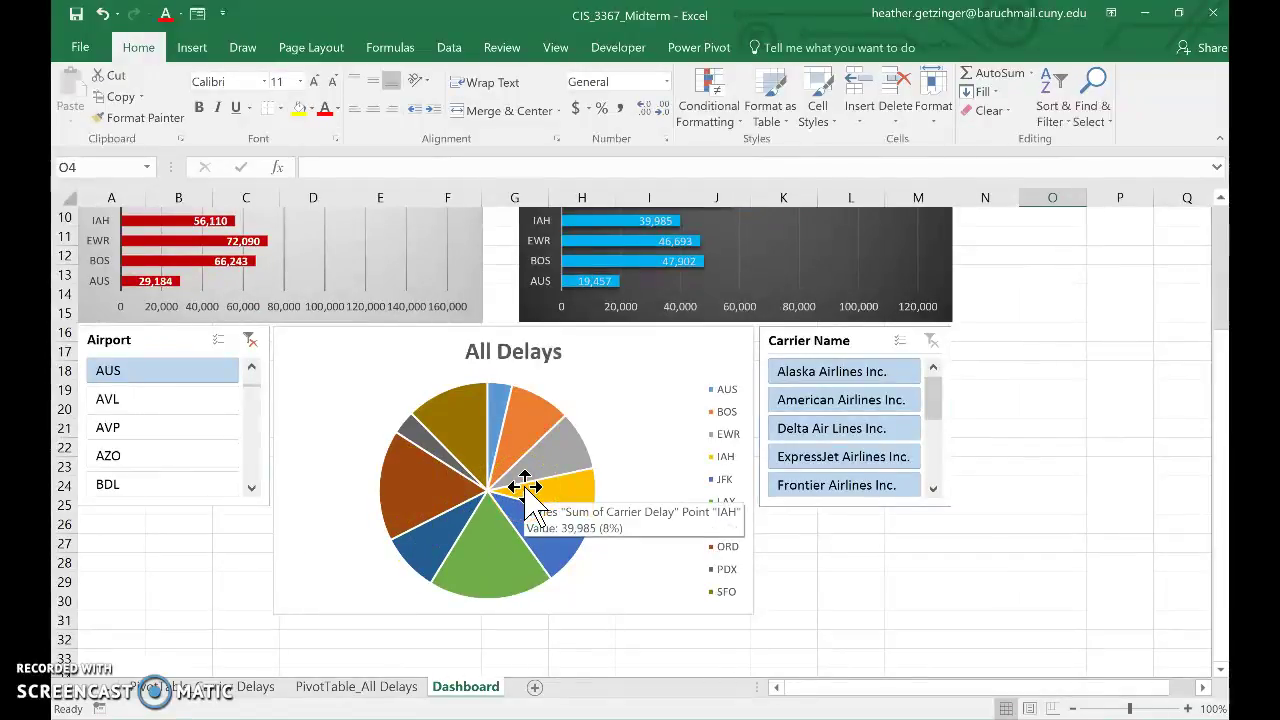
{"action": "mouse_move", "coordinate": [572, 440]}
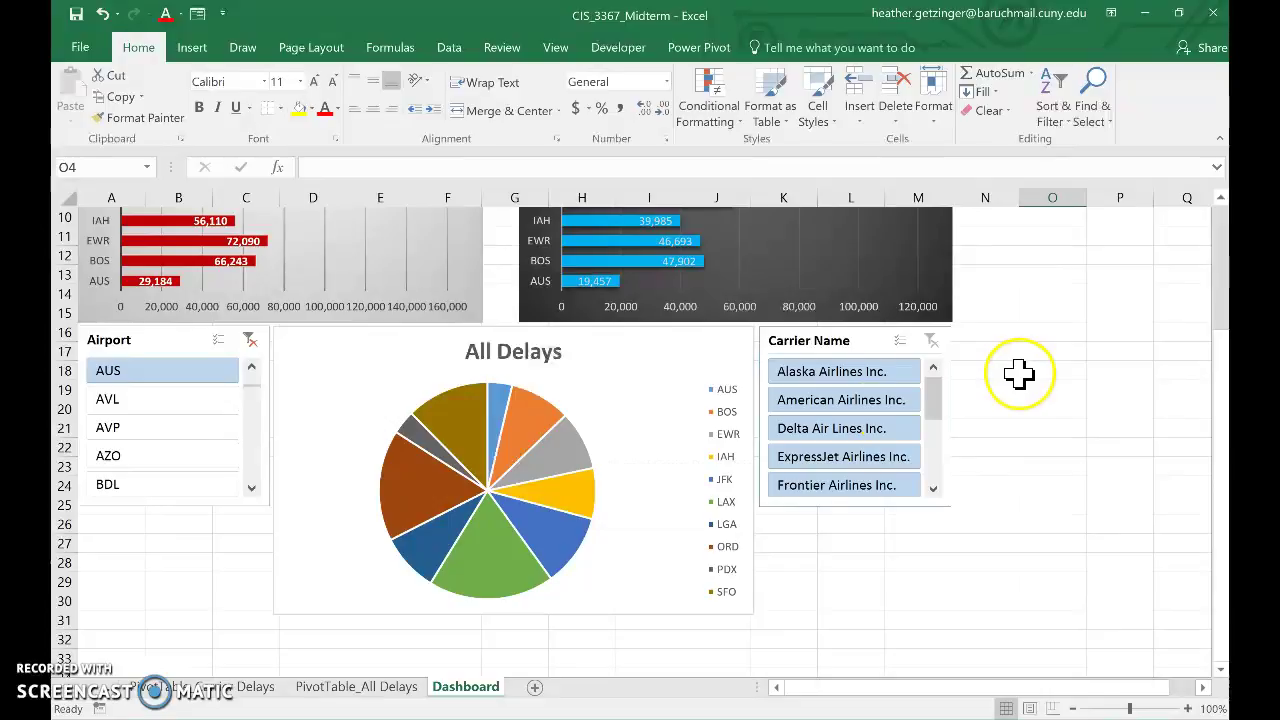
{"action": "left_click_drag", "start_coordinate": [1220, 434], "coordinate": [1213, 325]}
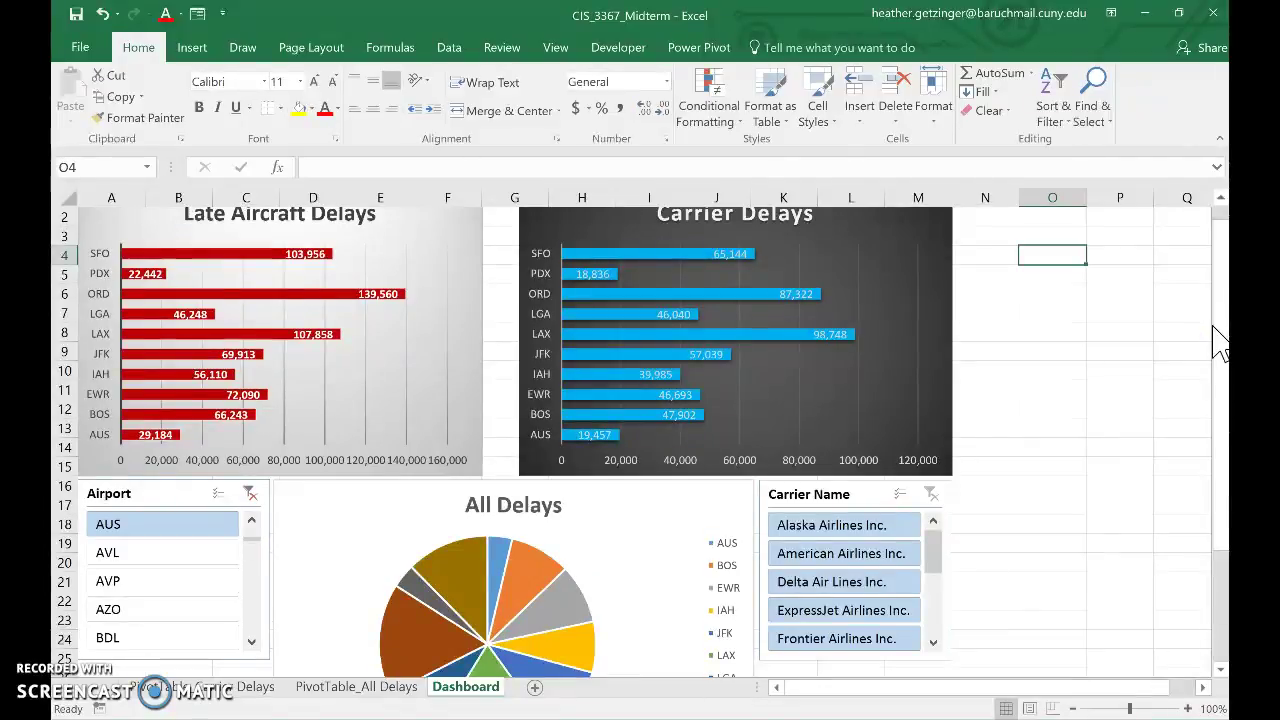
Check which PivotTables the Carrier Name slicer is linked to in its report connections
{"action": "left_click", "coordinate": [815, 502]}
{"action": "right_click", "coordinate": [815, 500]}
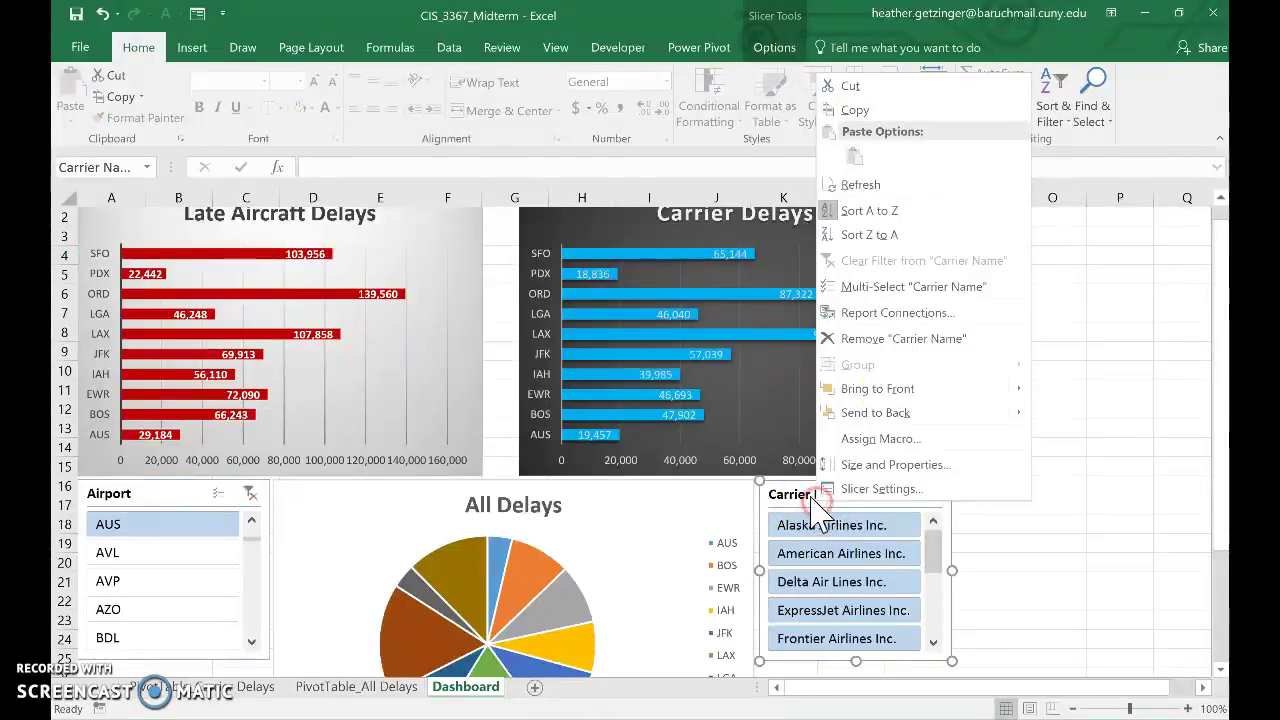
{"action": "left_click", "coordinate": [965, 322]}
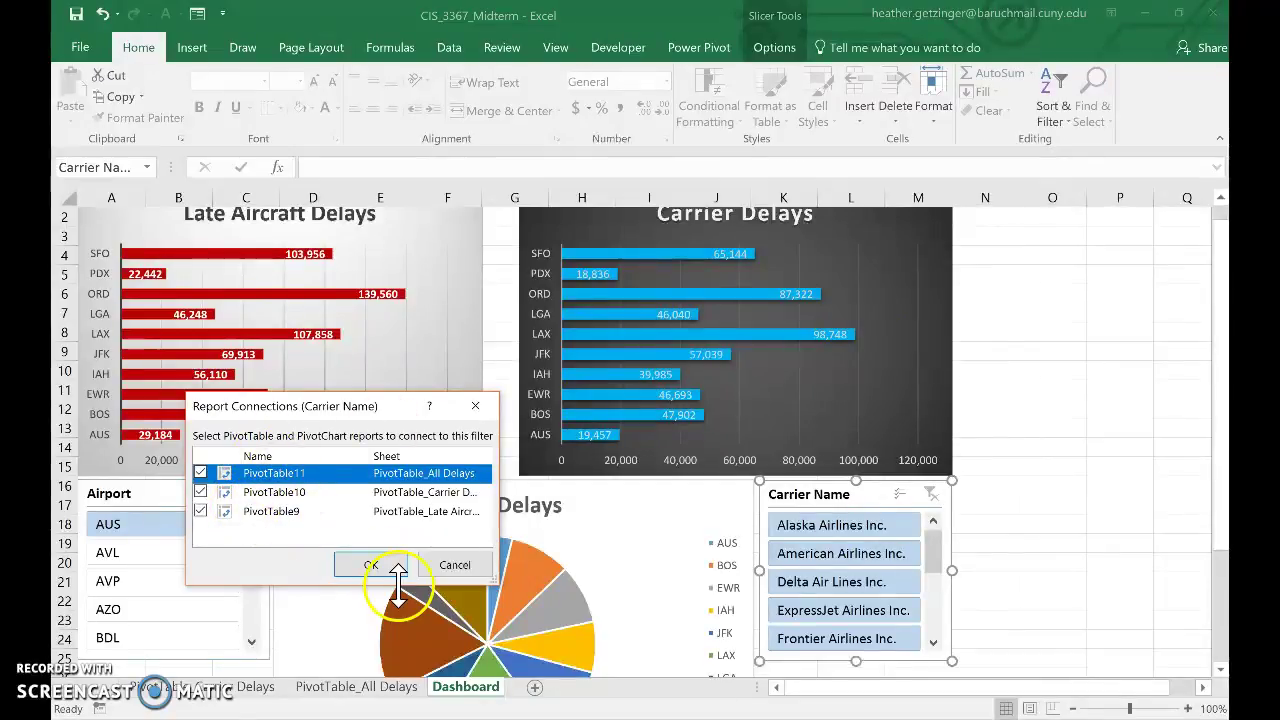
{"action": "left_click", "coordinate": [371, 568]}
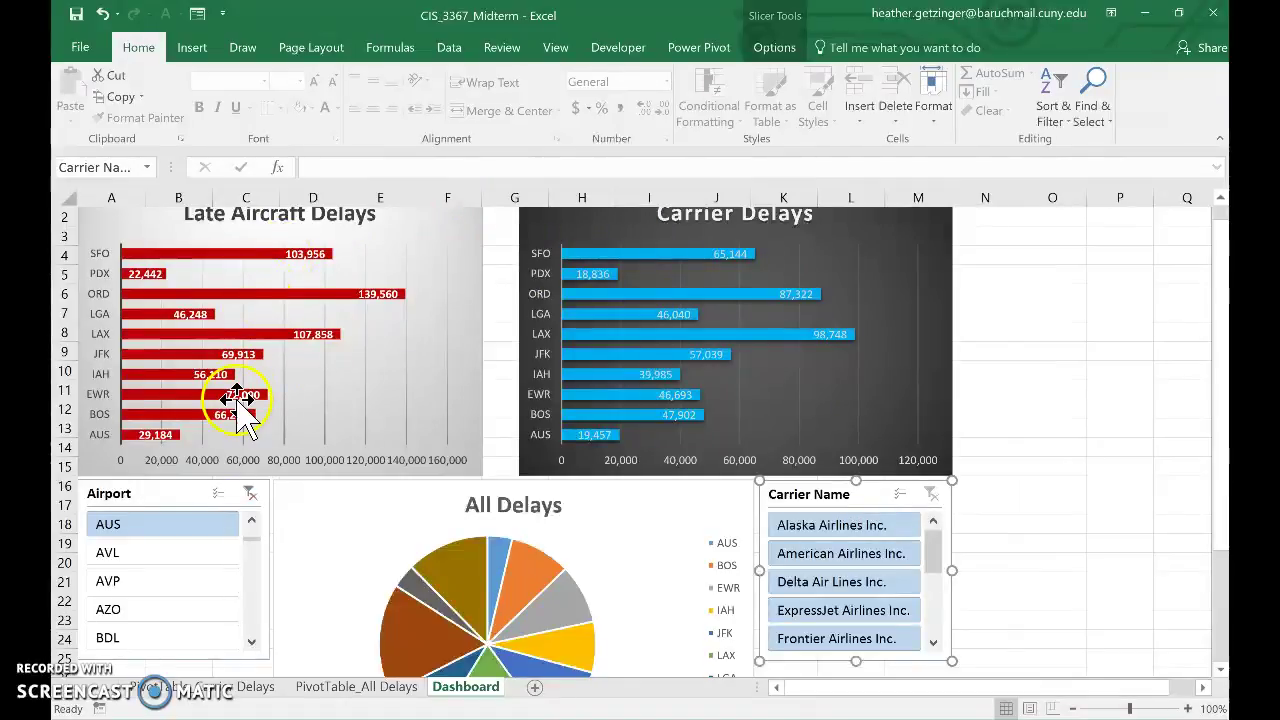
Filter the dashboard charts to Spirit Air Lines with the Carrier Name slicer
{"action": "mouse_move", "coordinate": [232, 265]}
{"action": "mouse_move", "coordinate": [190, 296]}
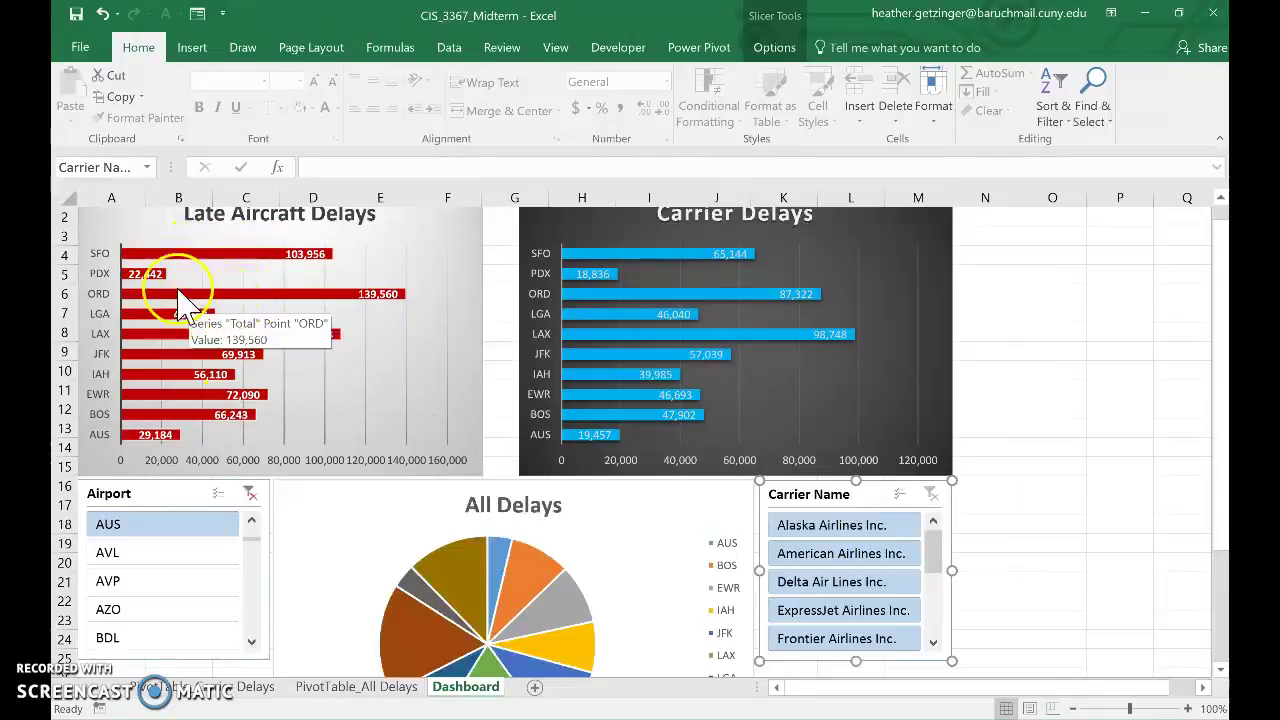
{"action": "mouse_move", "coordinate": [185, 336]}
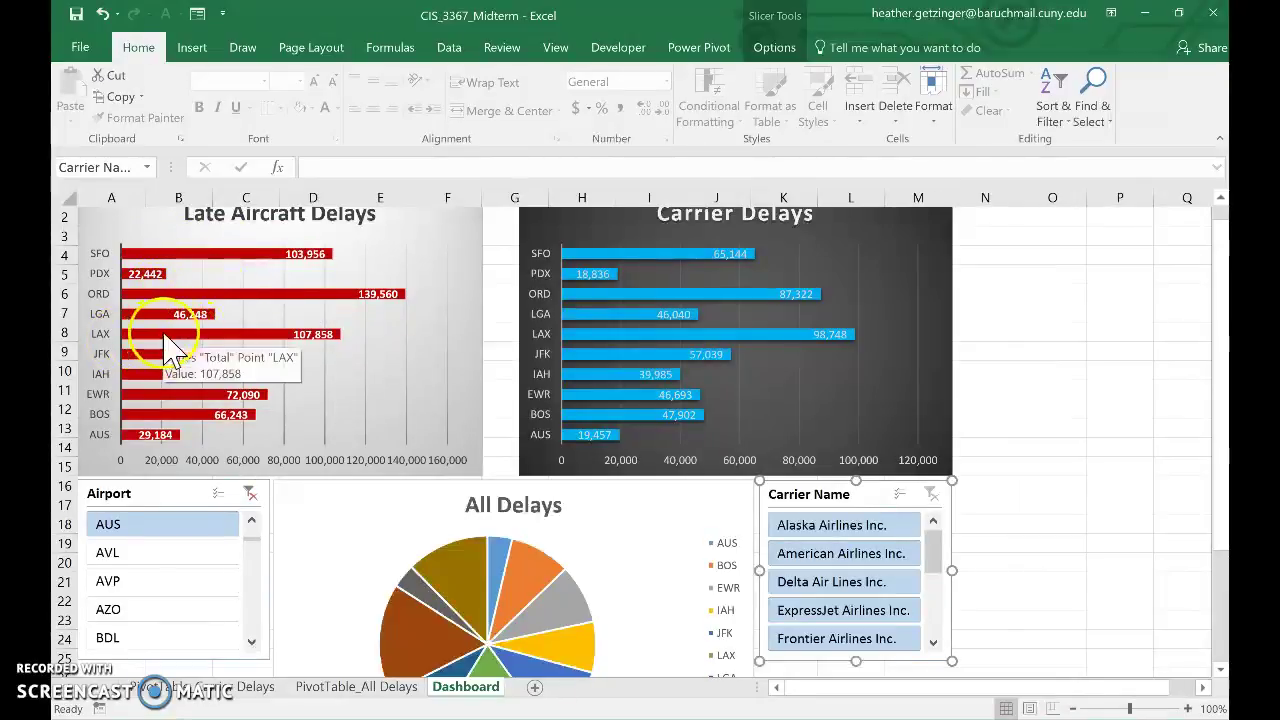
{"action": "mouse_move", "coordinate": [665, 338]}
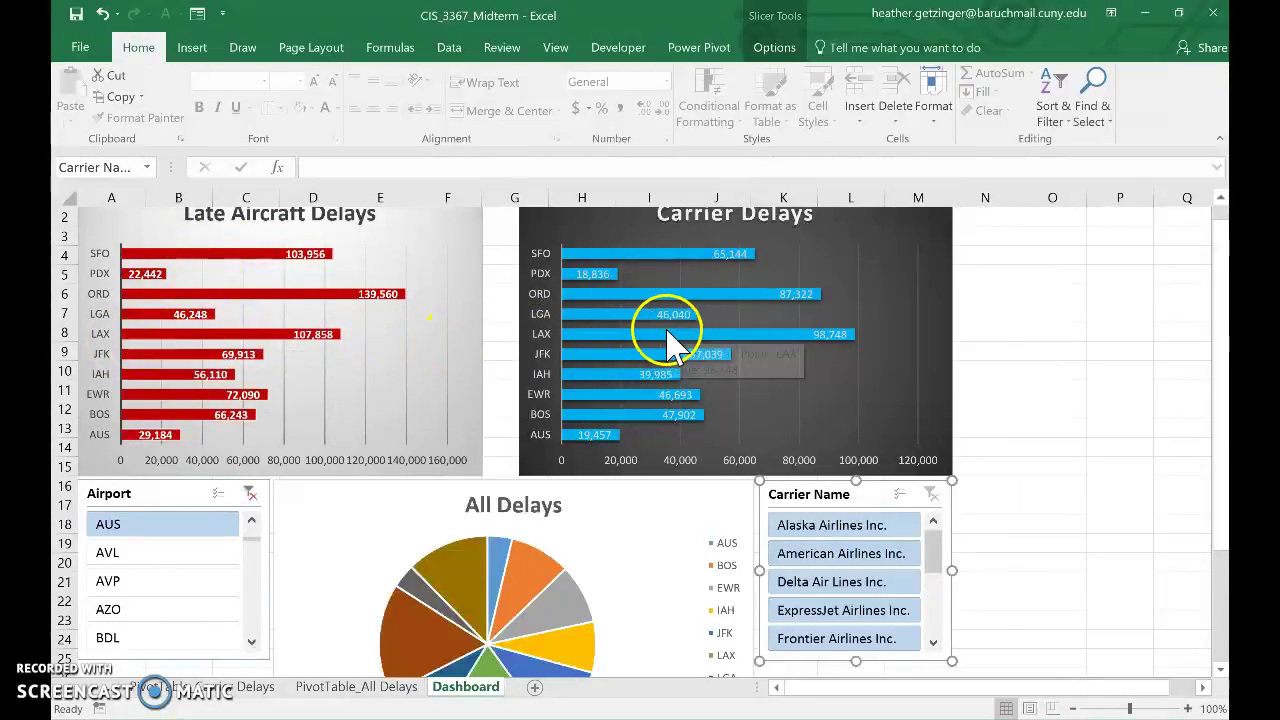
{"action": "left_click_drag", "start_coordinate": [932, 558], "coordinate": [931, 614]}
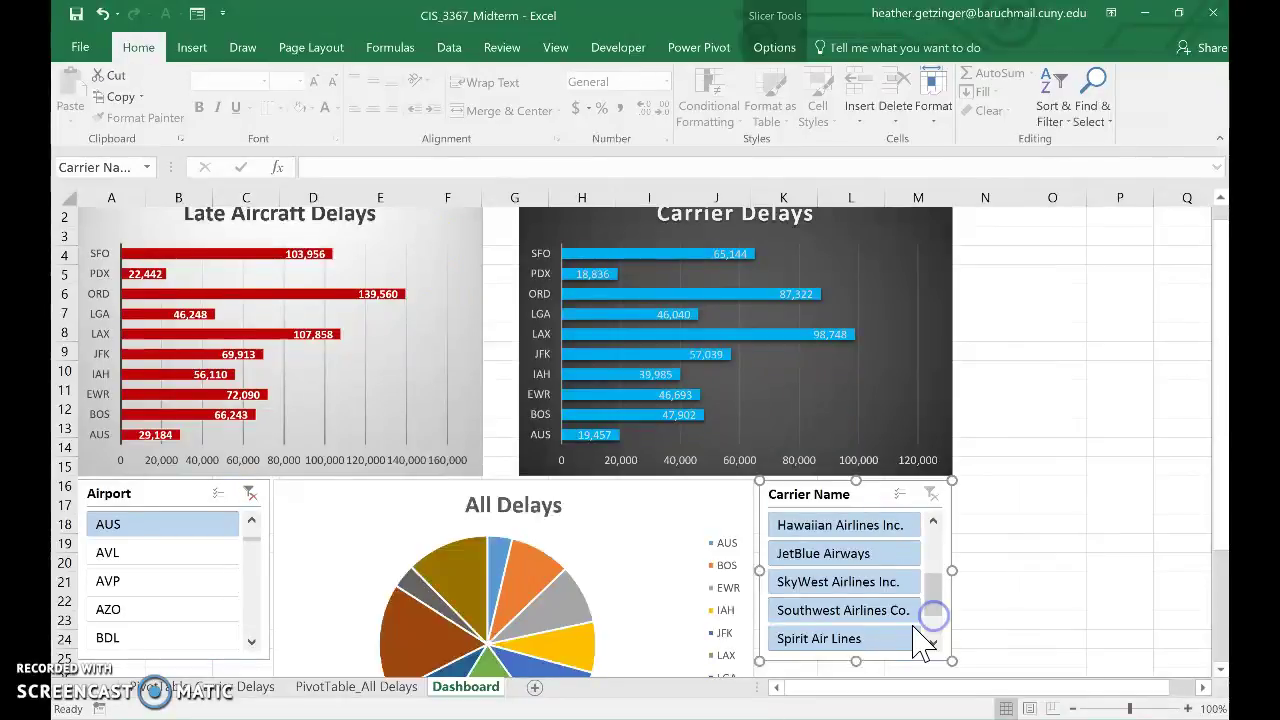
{"action": "left_click", "coordinate": [830, 638]}
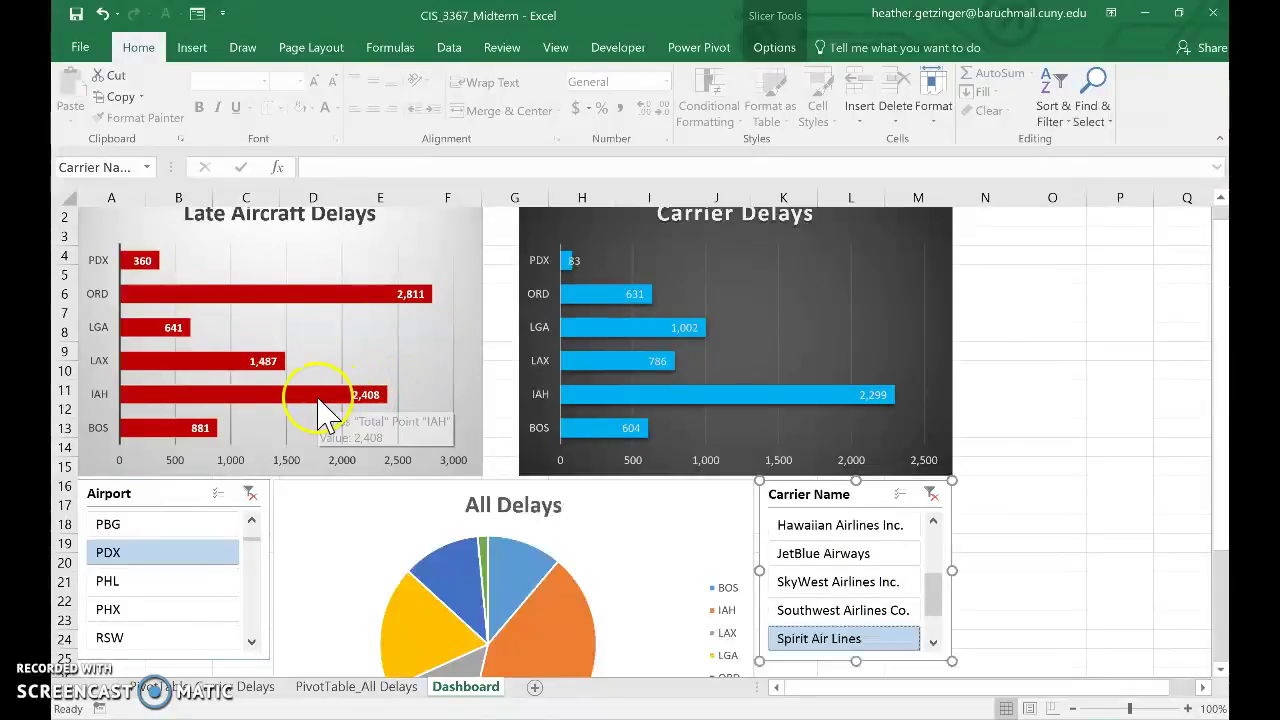
Switch the dashboard's carrier filter to JetBlue Airways and view the delay charts and the All Delays pie
{"action": "mouse_move", "coordinate": [620, 404]}
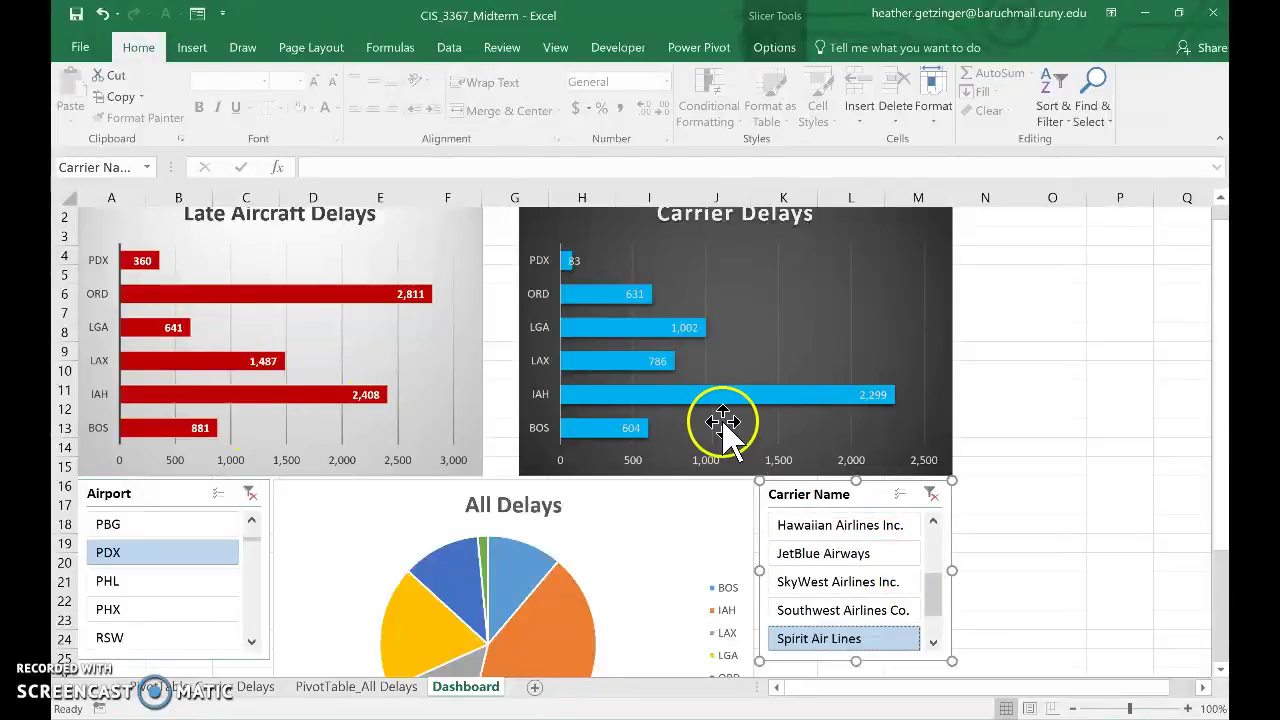
{"action": "left_click", "coordinate": [845, 548]}
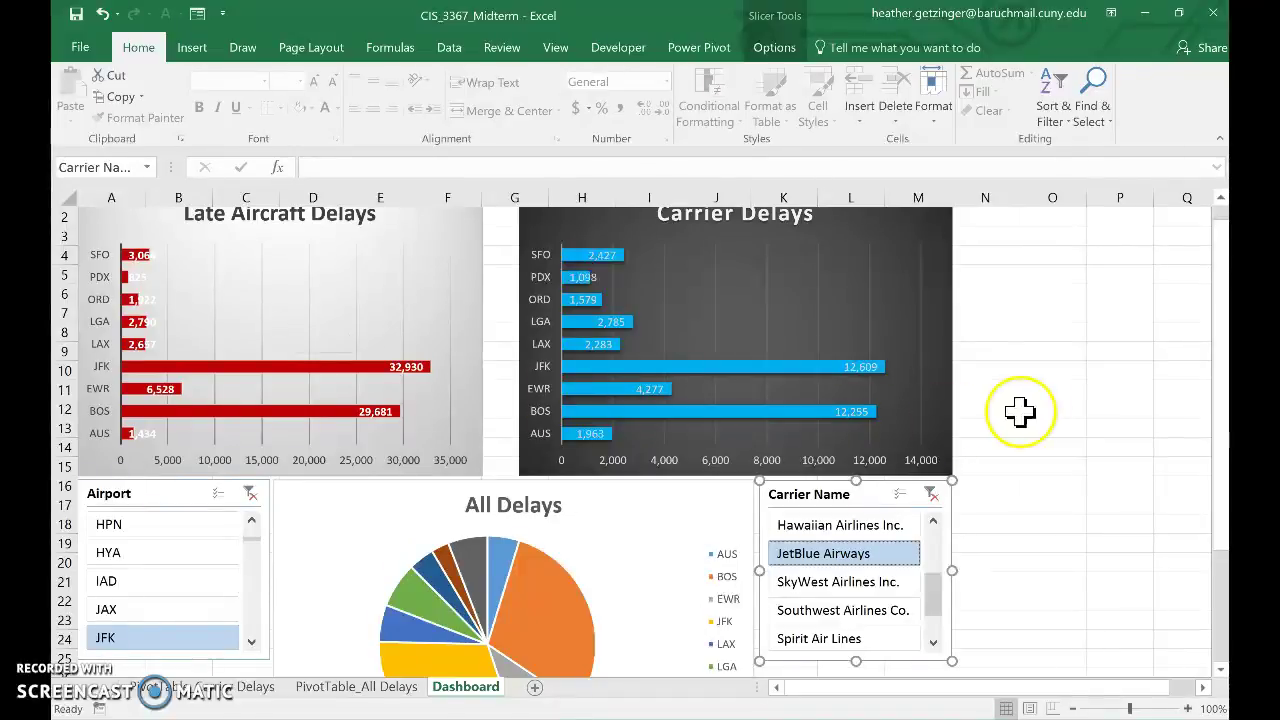
{"action": "left_click_drag", "start_coordinate": [1220, 322], "coordinate": [1210, 443]}
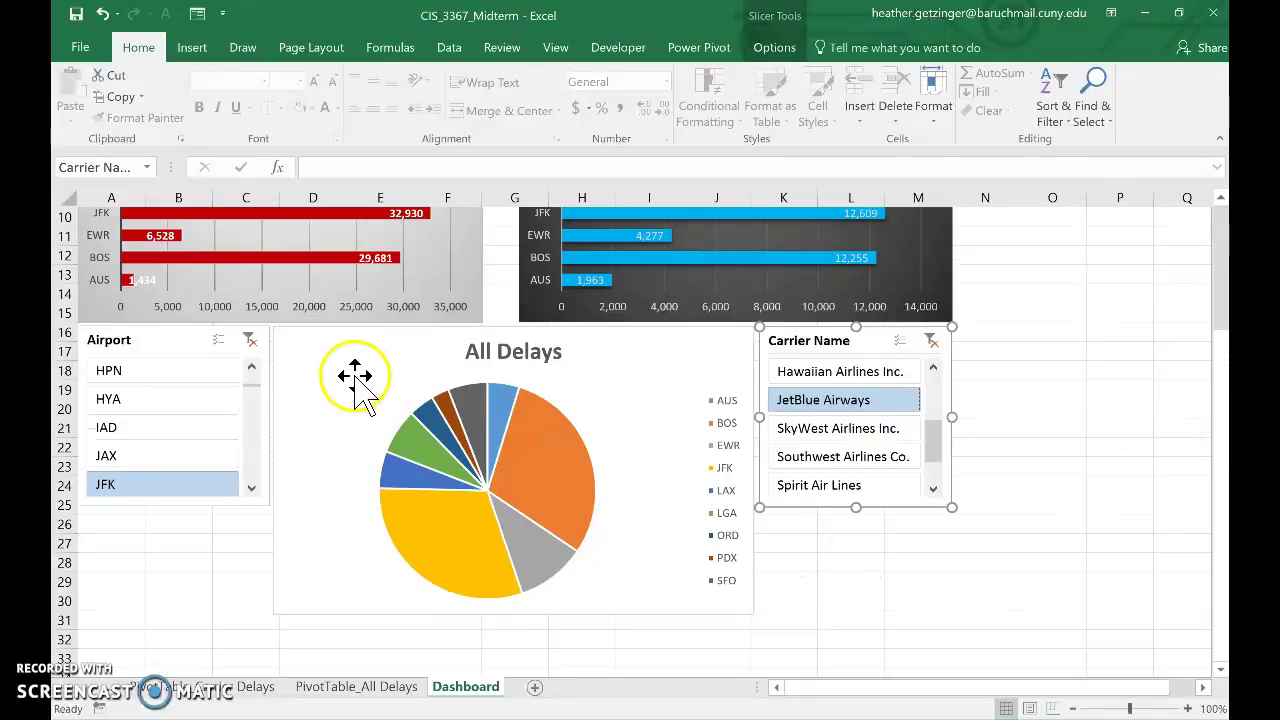
Set the Carrier Name filter back to Spirit Air Lines and examine the All Delays pie chart's slices
{"action": "left_click", "coordinate": [860, 490]}
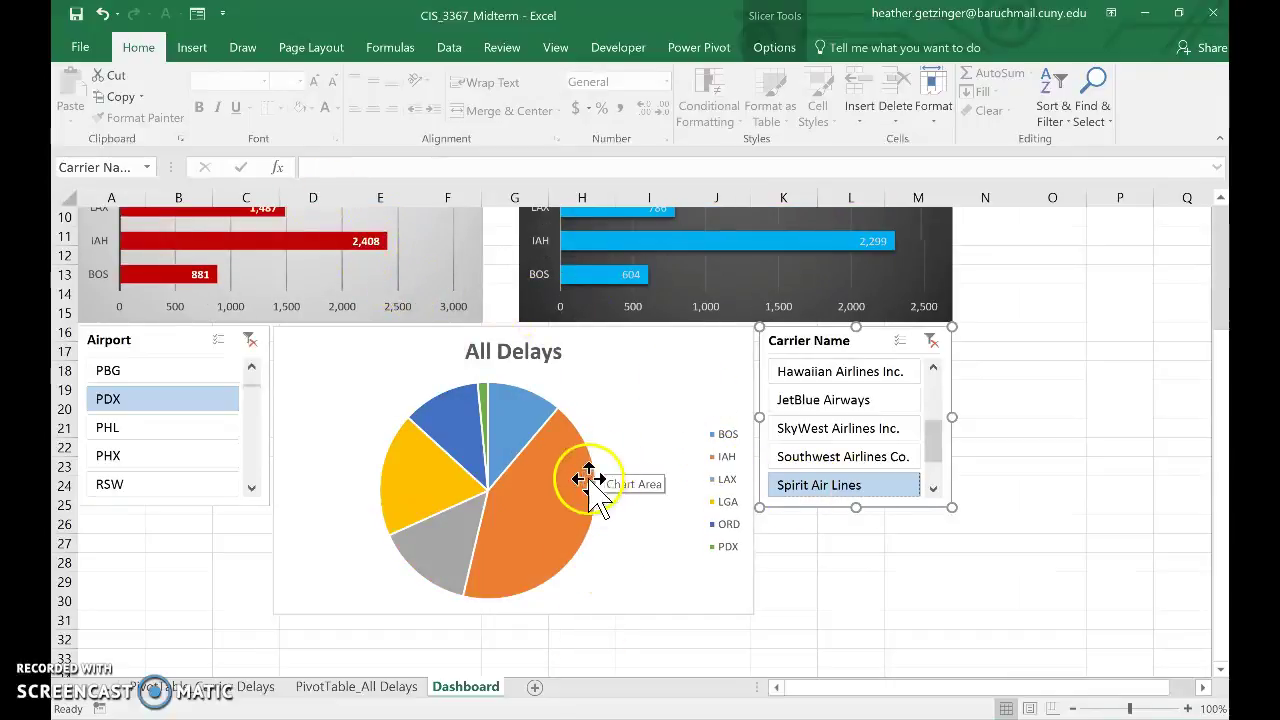
{"action": "mouse_move", "coordinate": [543, 506]}
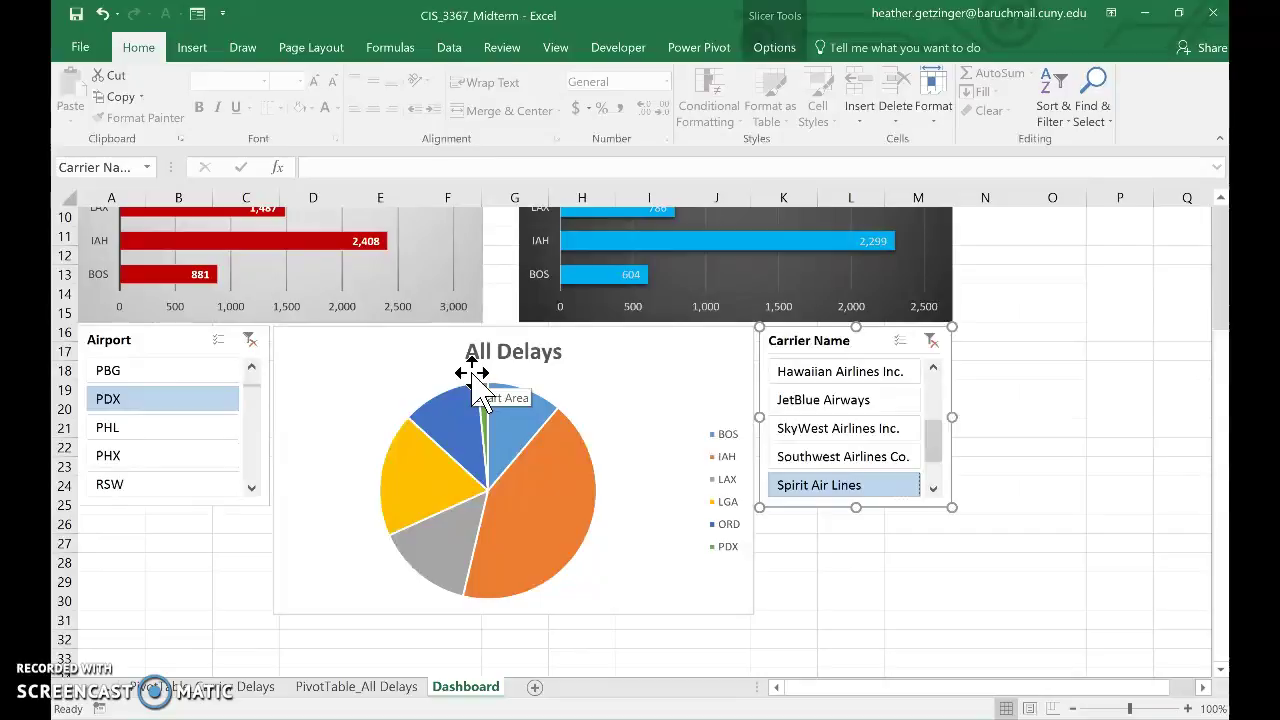
Filter the dashboard charts to the PDX airport with the Airport slicer
{"action": "left_click", "coordinate": [155, 345]}
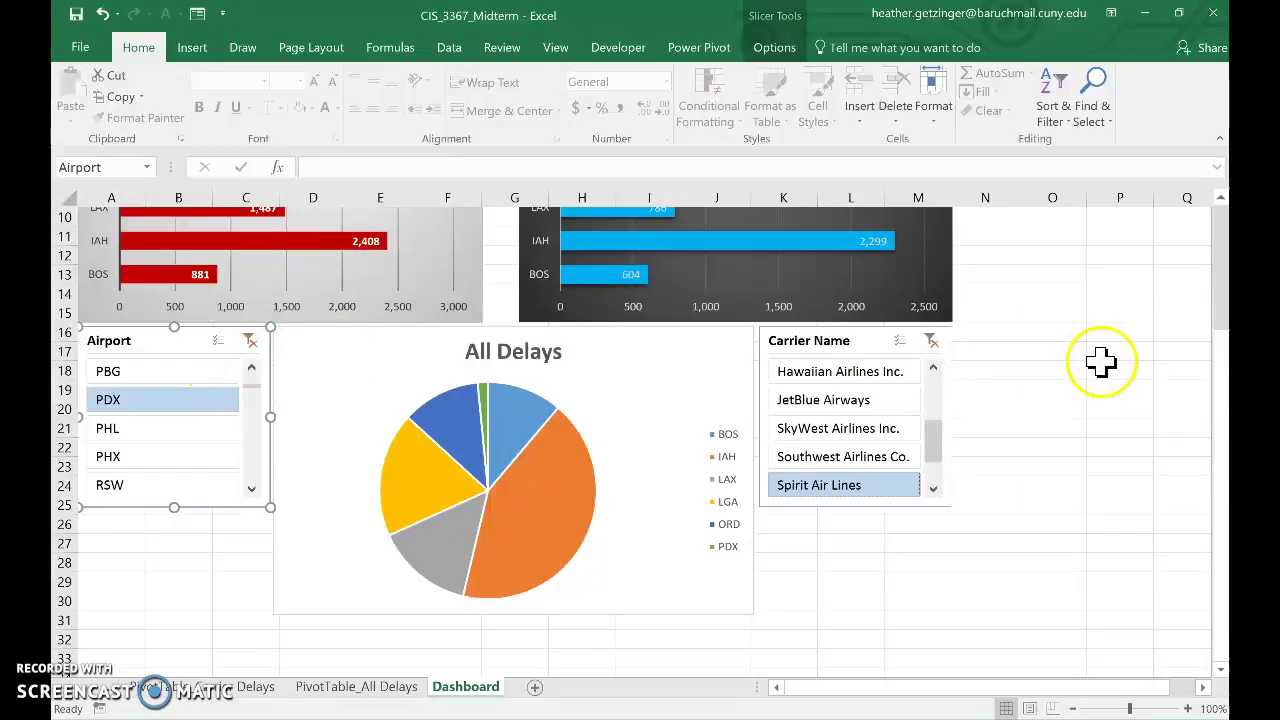
{"action": "left_click_drag", "start_coordinate": [1222, 390], "coordinate": [1224, 308]}
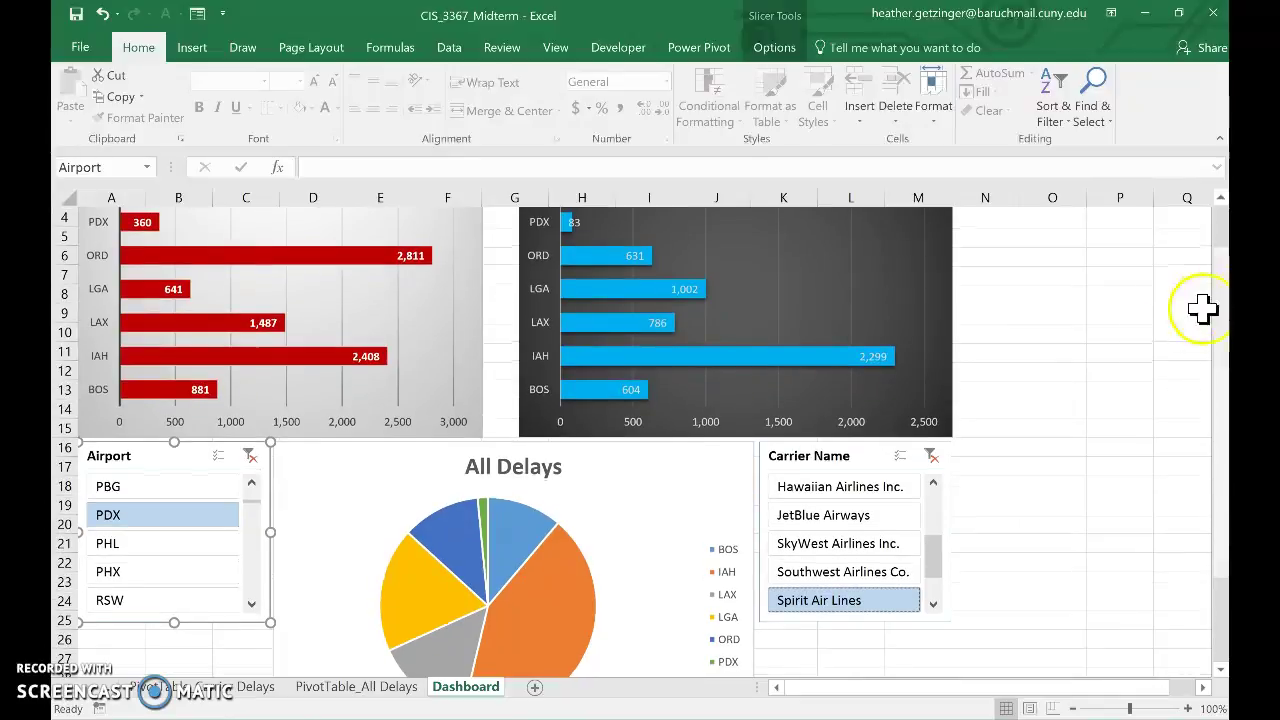
{"action": "left_click", "coordinate": [134, 514]}
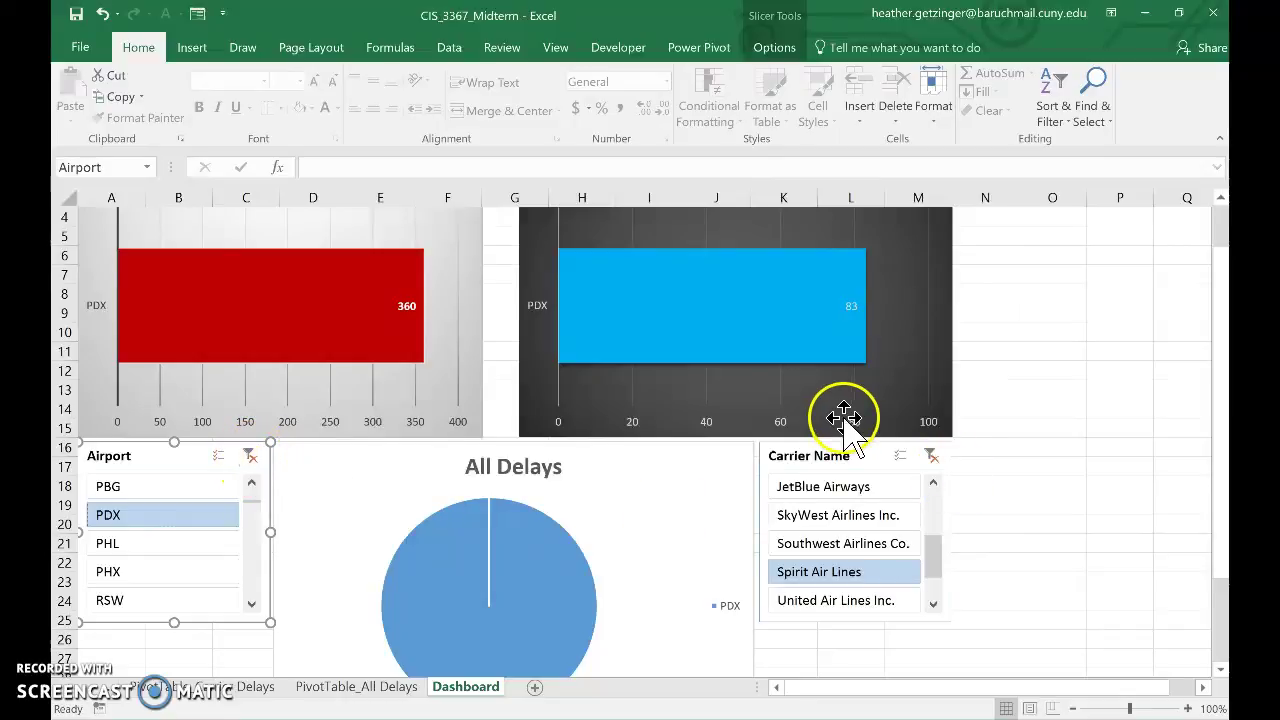
Clear the Carrier Name slicer's filter so the charts cover all carriers, and deselect the slicer
{"action": "left_click", "coordinate": [928, 458]}
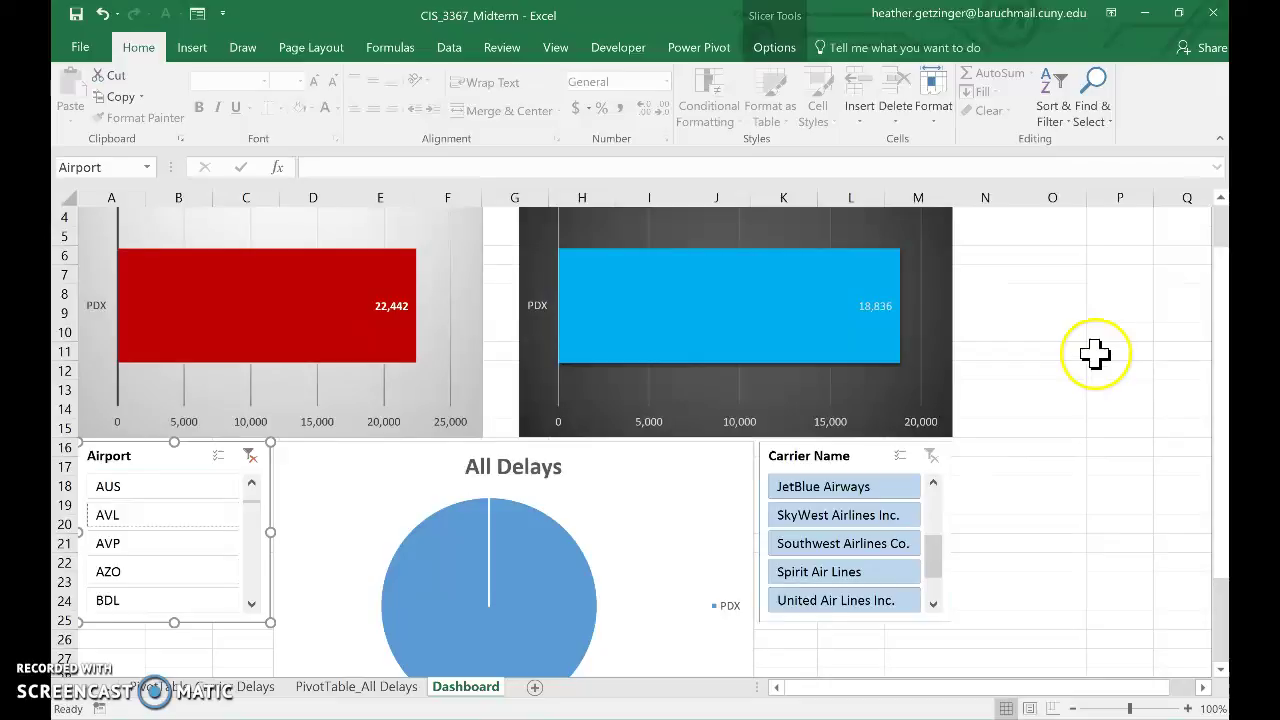
{"action": "left_click", "coordinate": [1035, 358]}
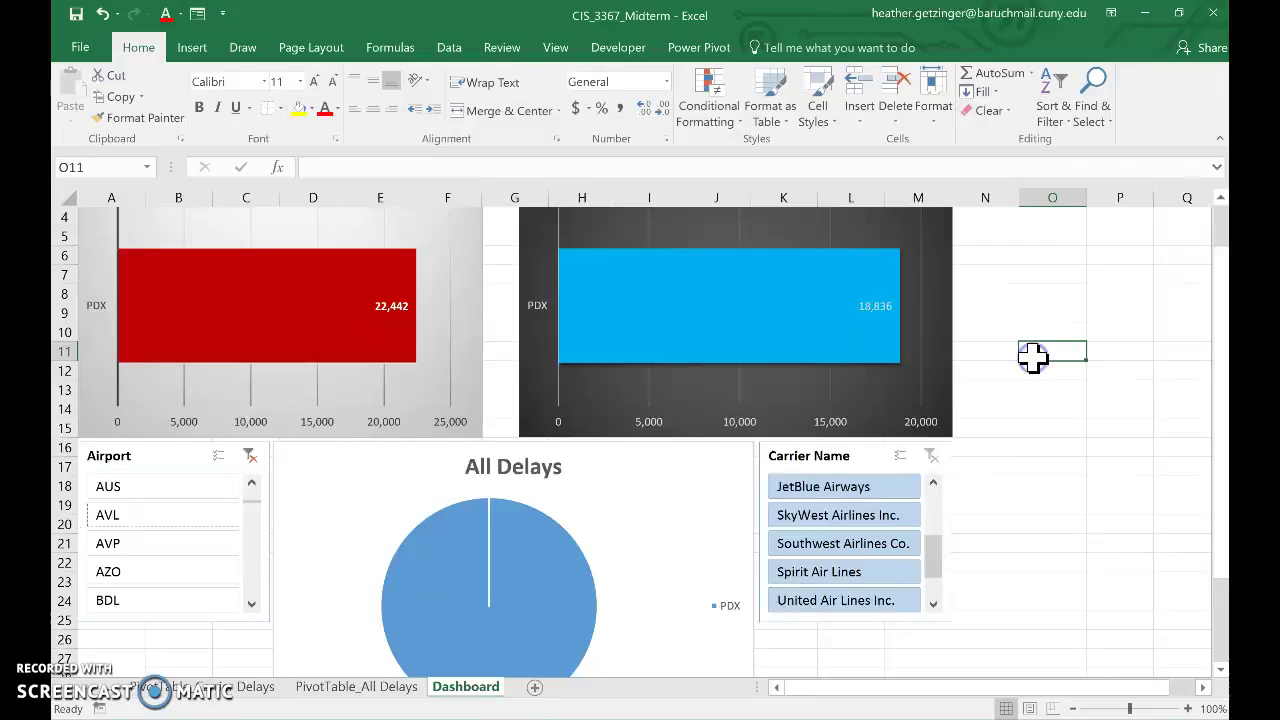